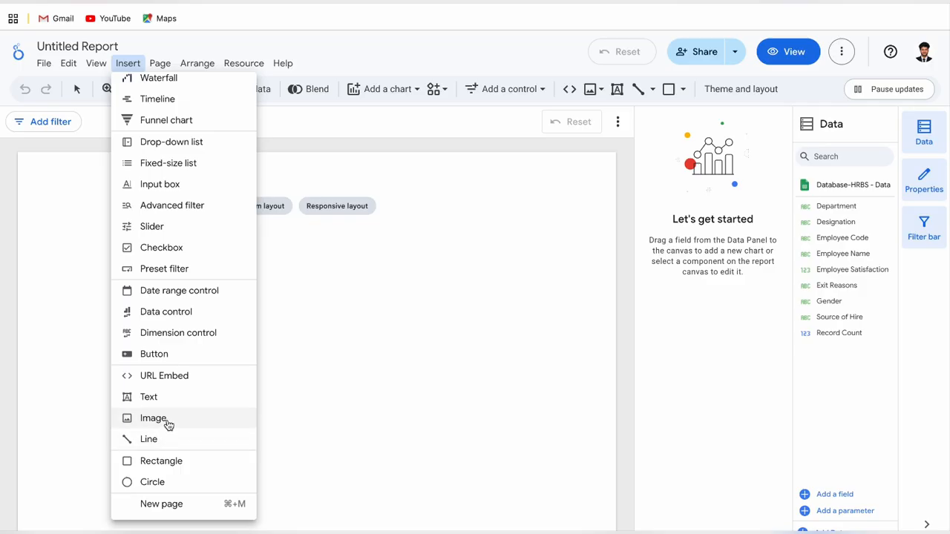
Step: Upload the image Short Logo.png from the computer and place it in the upper-left corner of the report page
left_click(592, 91)
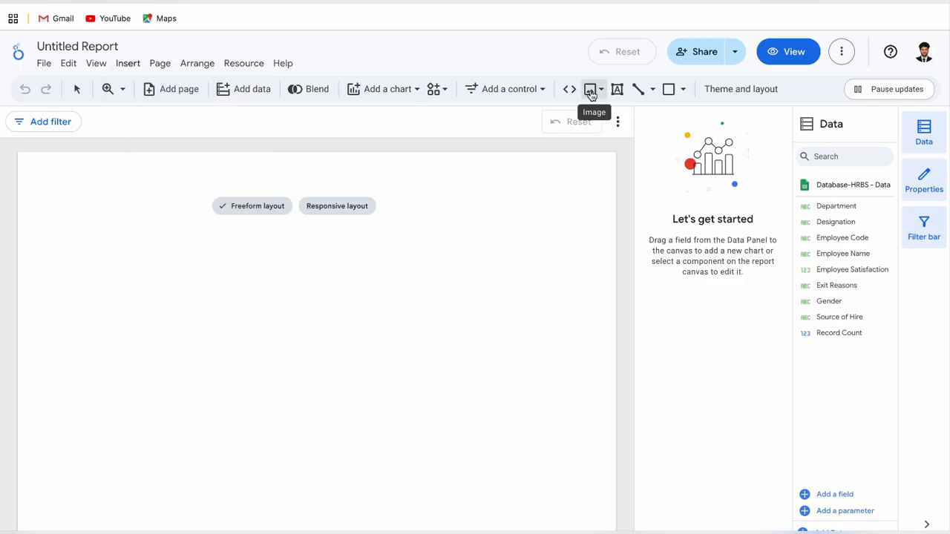
left_click(592, 92)
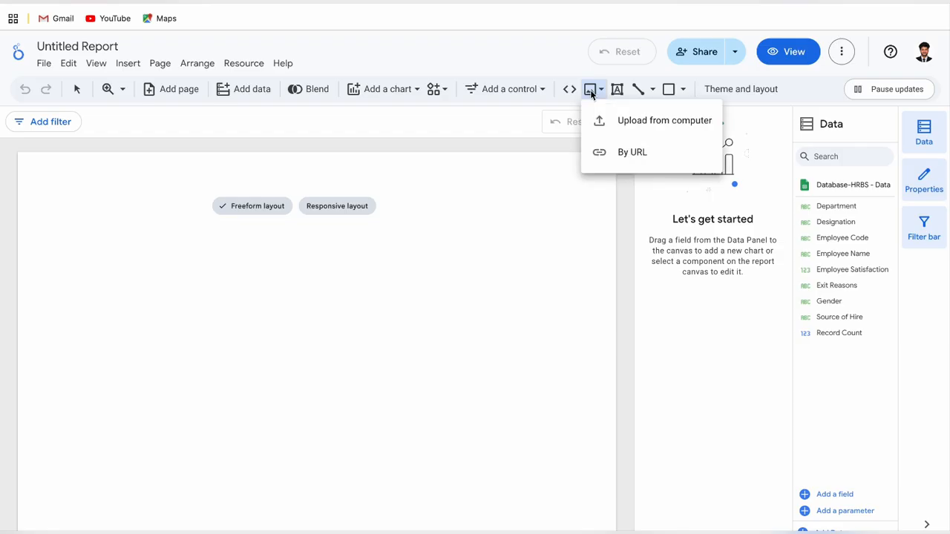
left_click(625, 131)
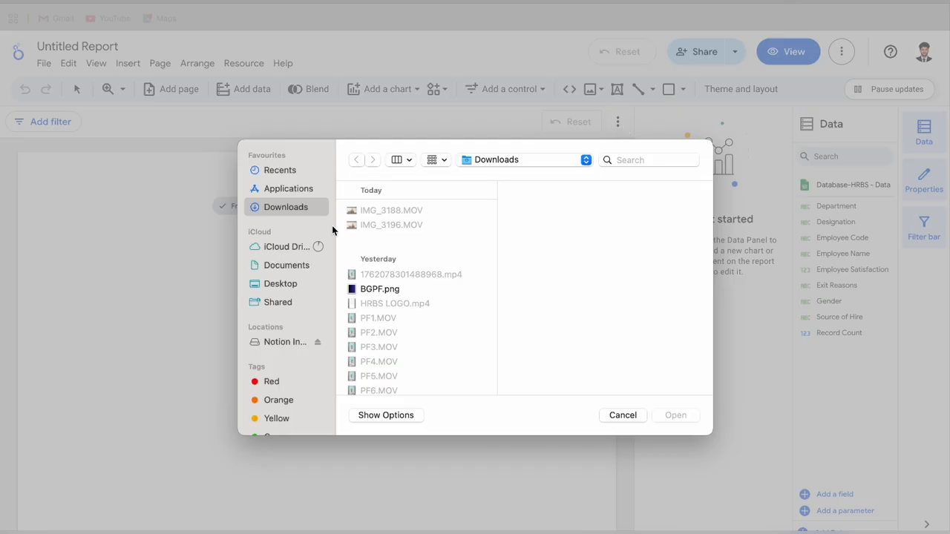
left_click(626, 160)
type("short")
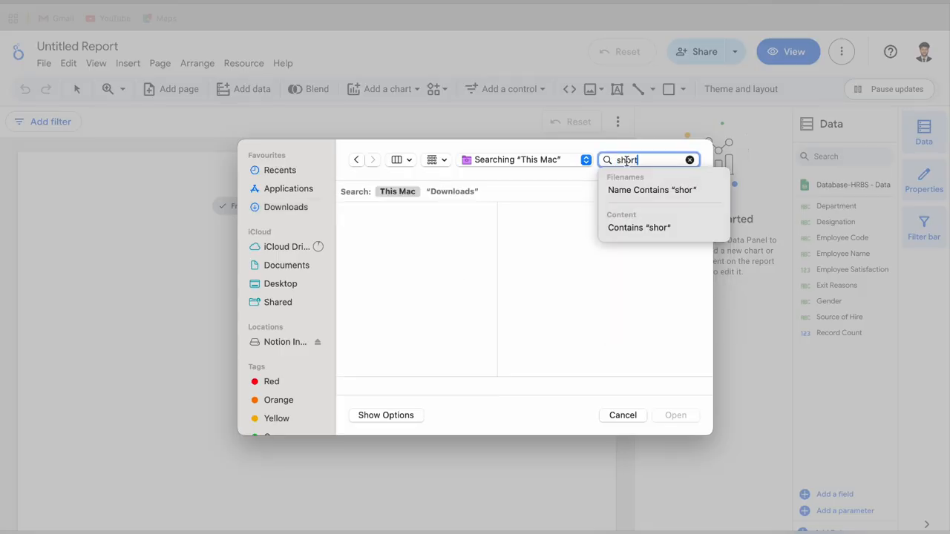
key("Return")
left_click(404, 232)
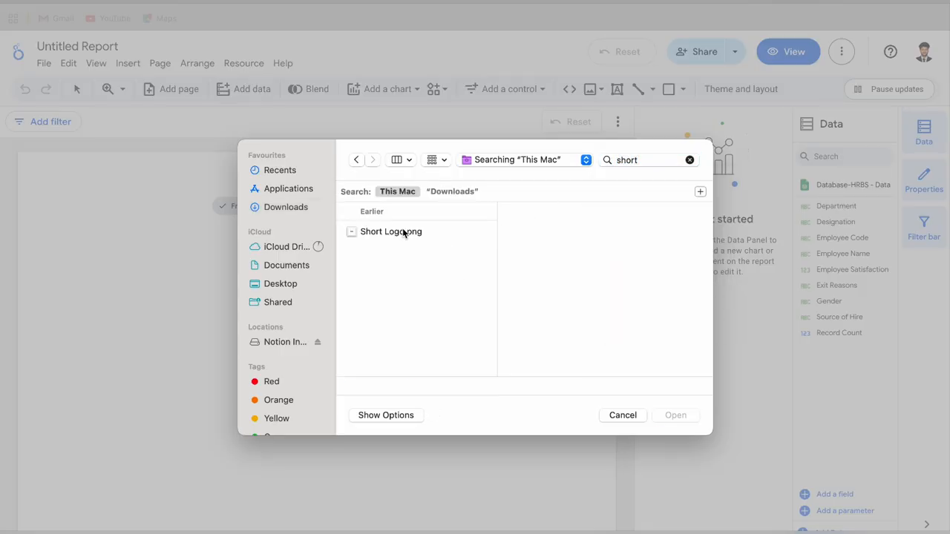
left_click(668, 415)
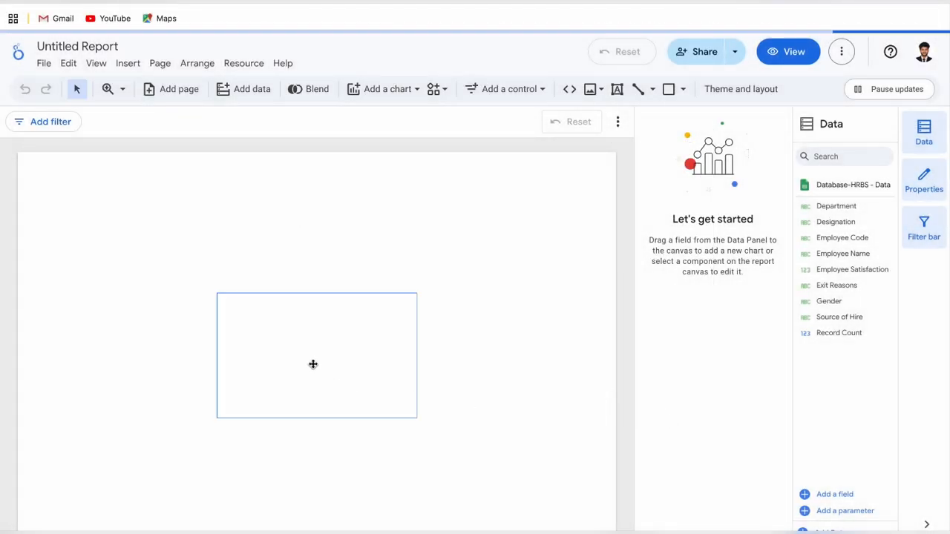
left_click_drag(312, 363, 106, 216)
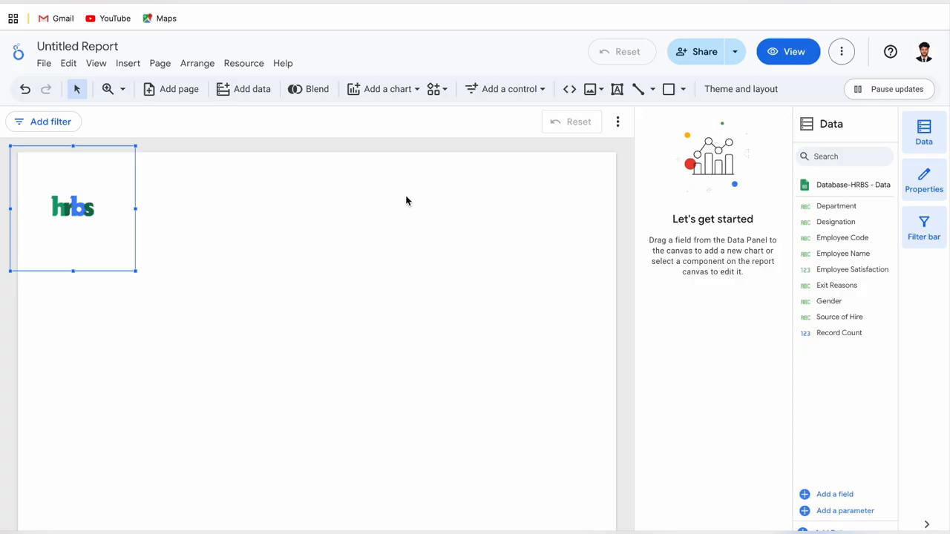
Step: Draw a wide text box beside the logo across the page header and enter the title "Employee Database"
left_click(615, 92)
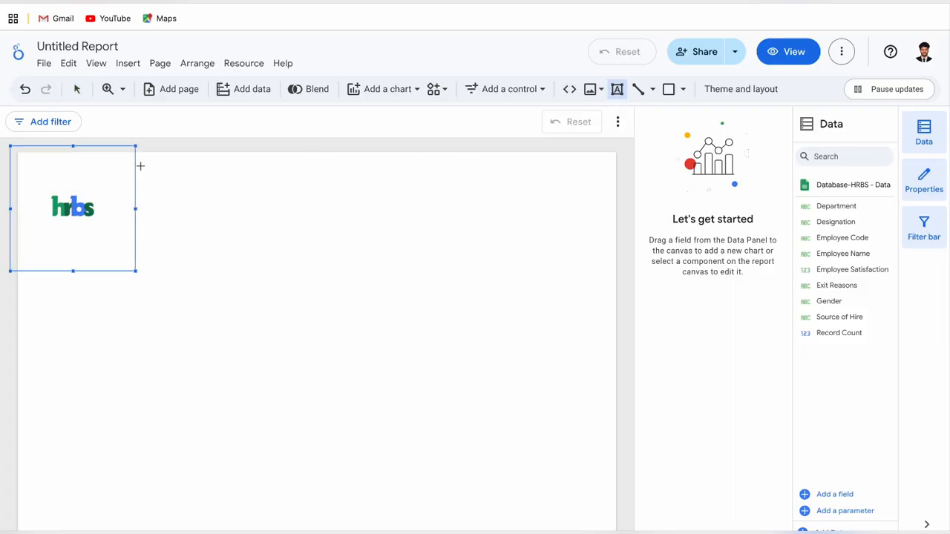
left_click_drag(139, 159, 599, 242)
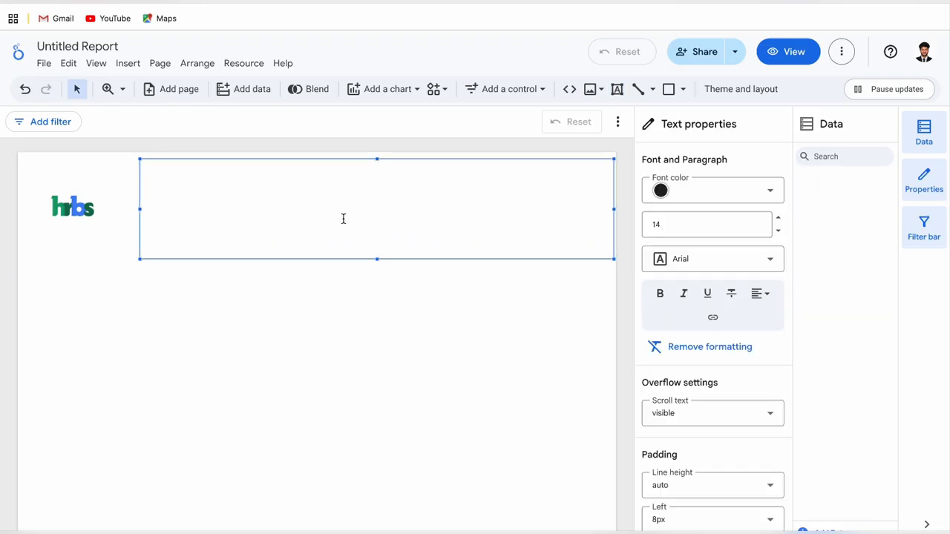
type("Employee Database _HRBS")
key("Escape")
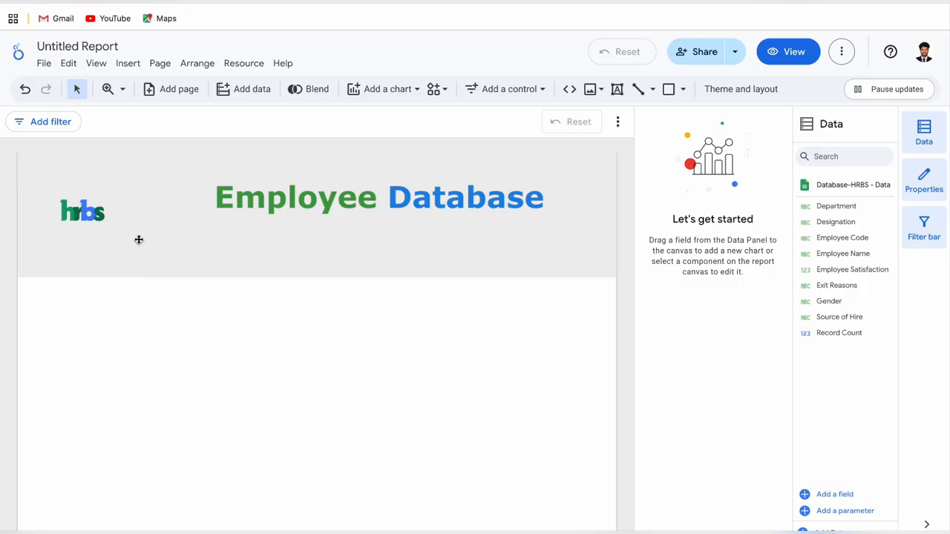
Step: Check the visualisation plan for the employee-name item and add a plain table below the header, along the page's left side
key("ctrl+Right")
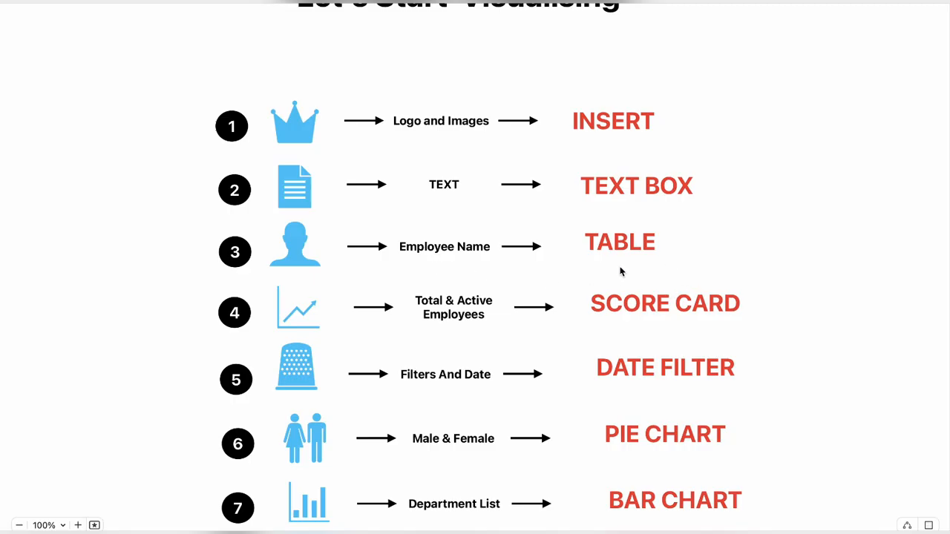
key("ctrl+Left")
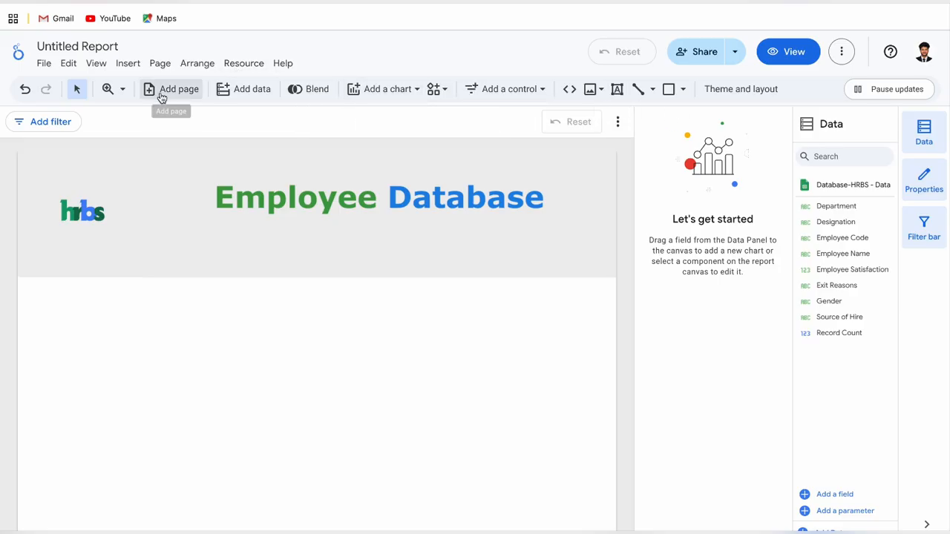
left_click(407, 92)
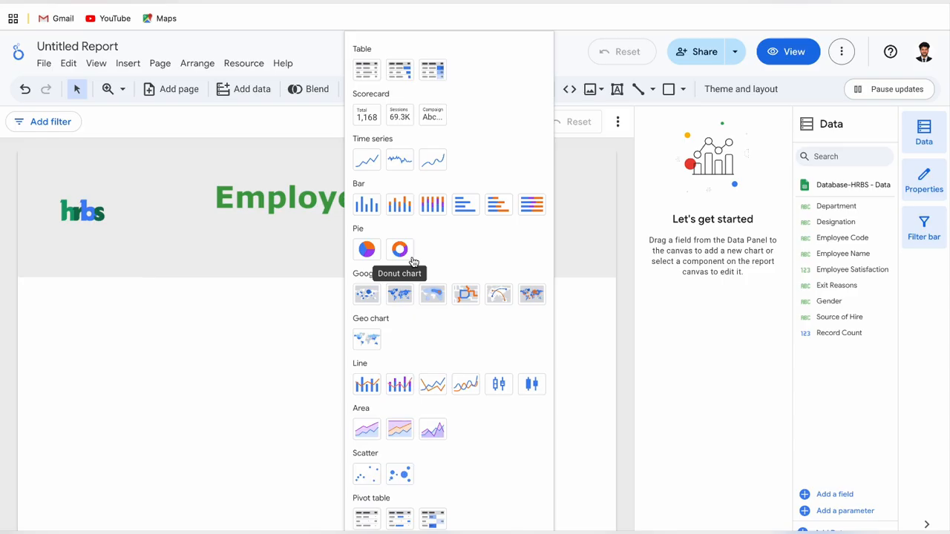
left_click(373, 82)
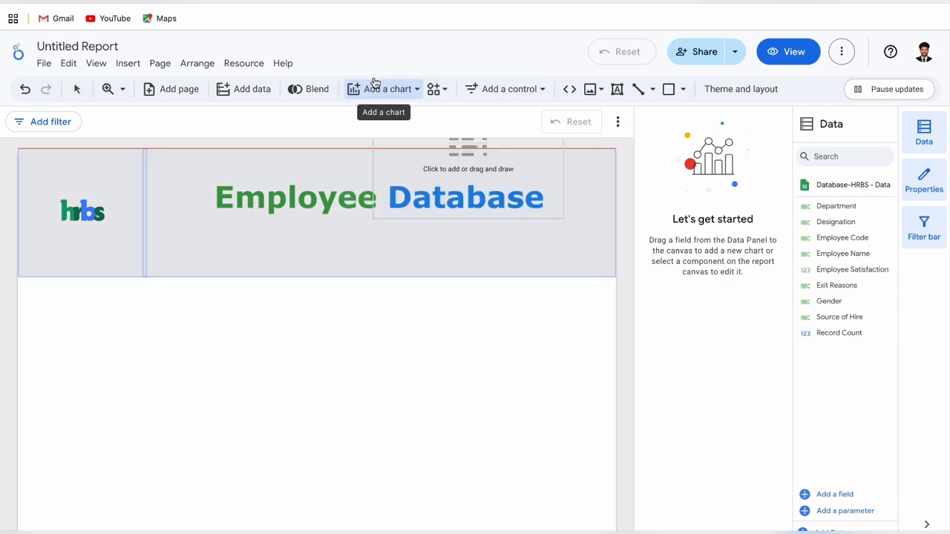
left_click(36, 356)
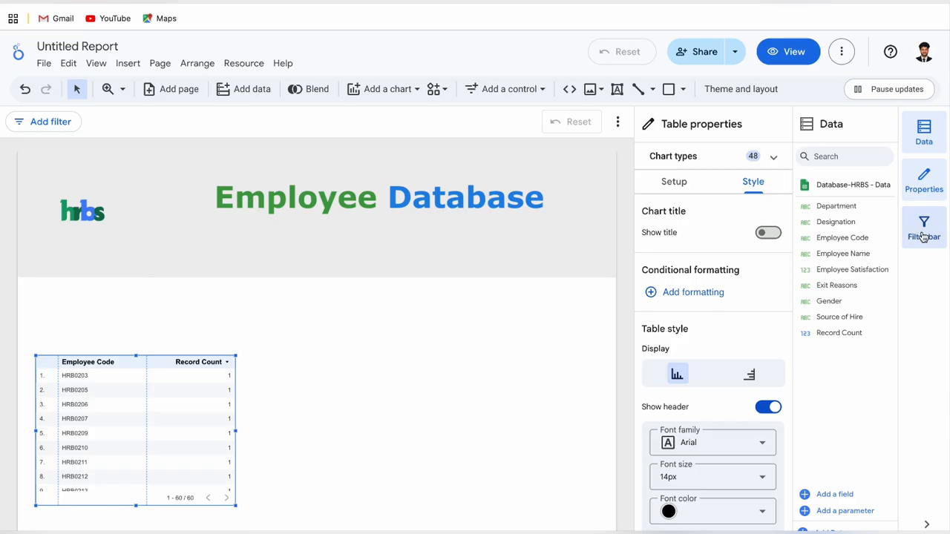
Step: Hide the Data, Properties and Filter bar panels and bring all three back
left_click(924, 132)
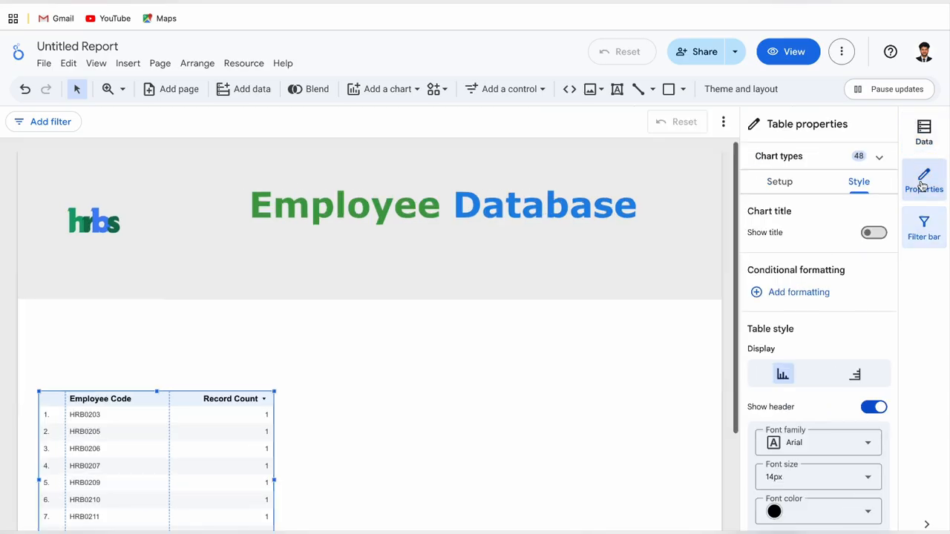
left_click(924, 181)
left_click(926, 217)
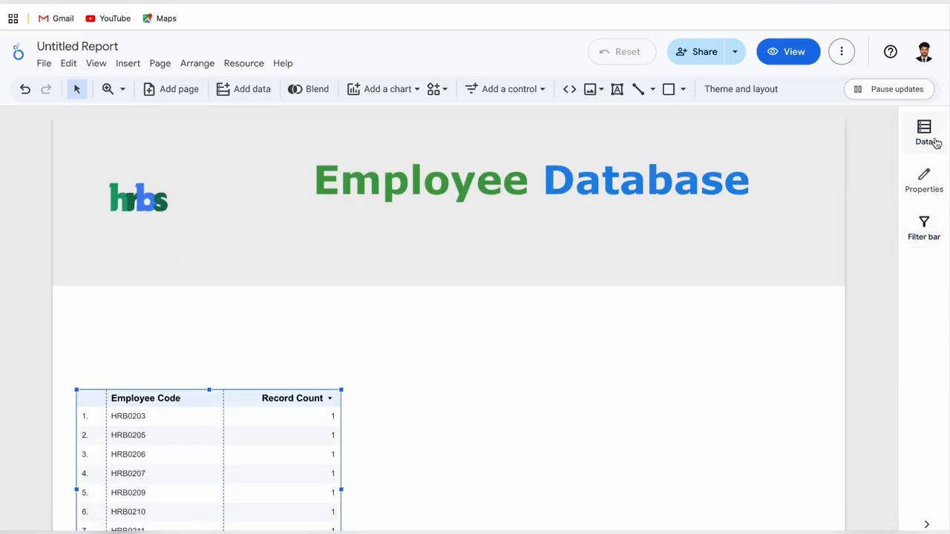
left_click(935, 140)
left_click(933, 182)
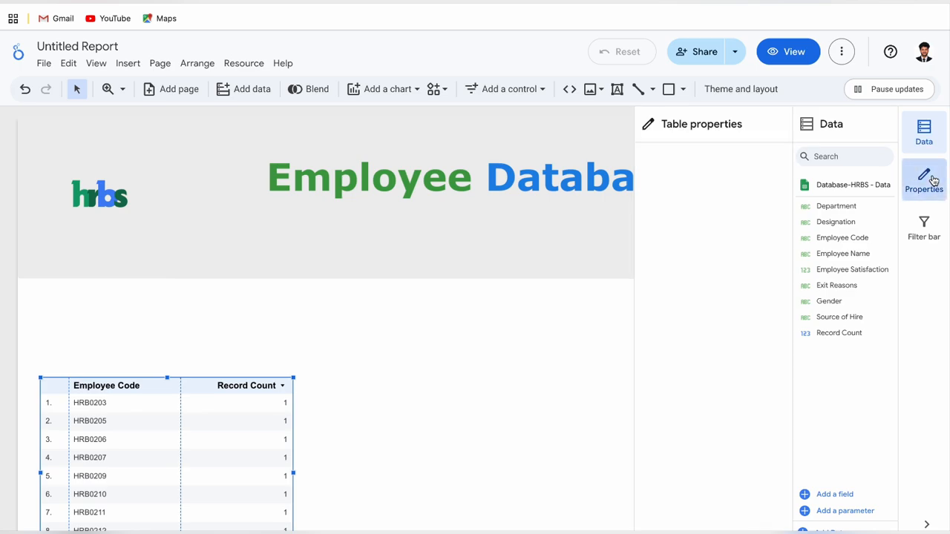
left_click(934, 225)
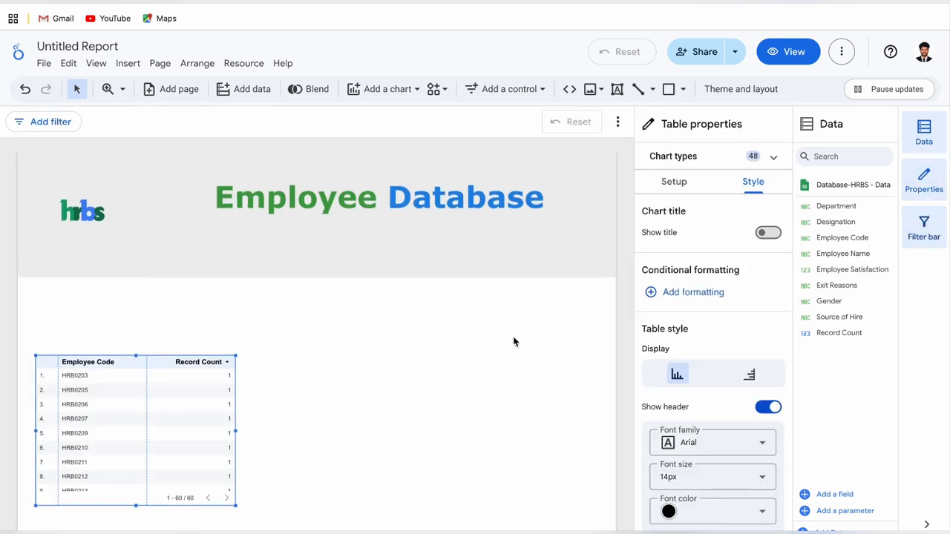
Step: Replace the table's Employee Code dimension with Employee Name and widen that column to fit its heading
left_click(676, 184)
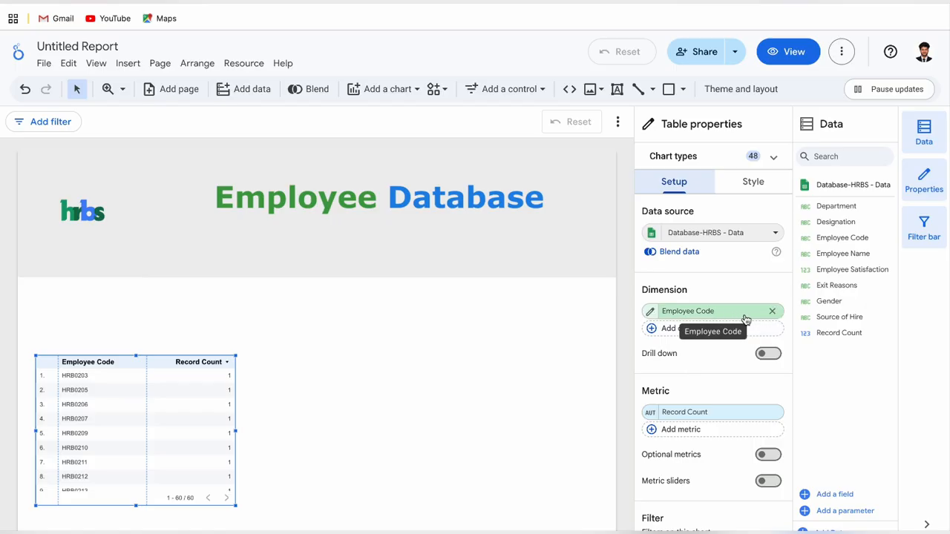
left_click(772, 311)
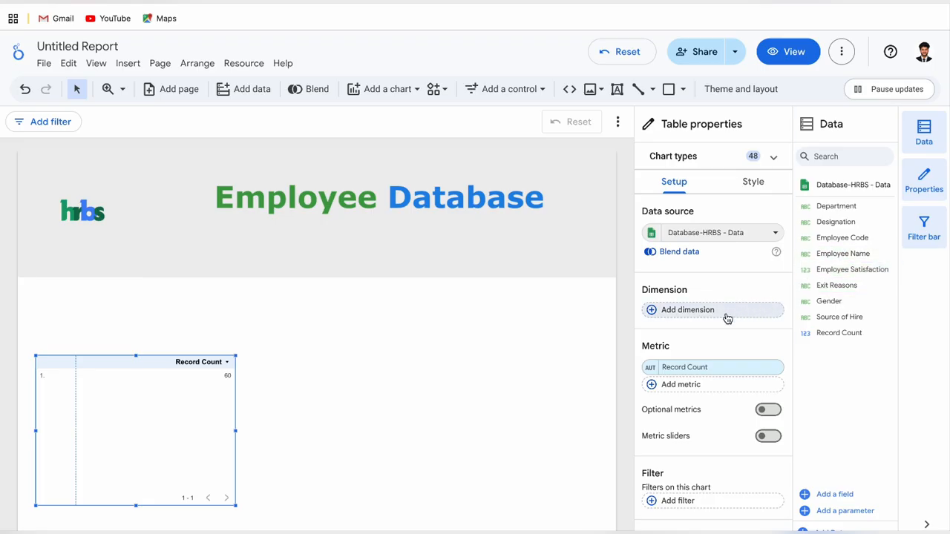
left_click_drag(833, 255, 703, 317)
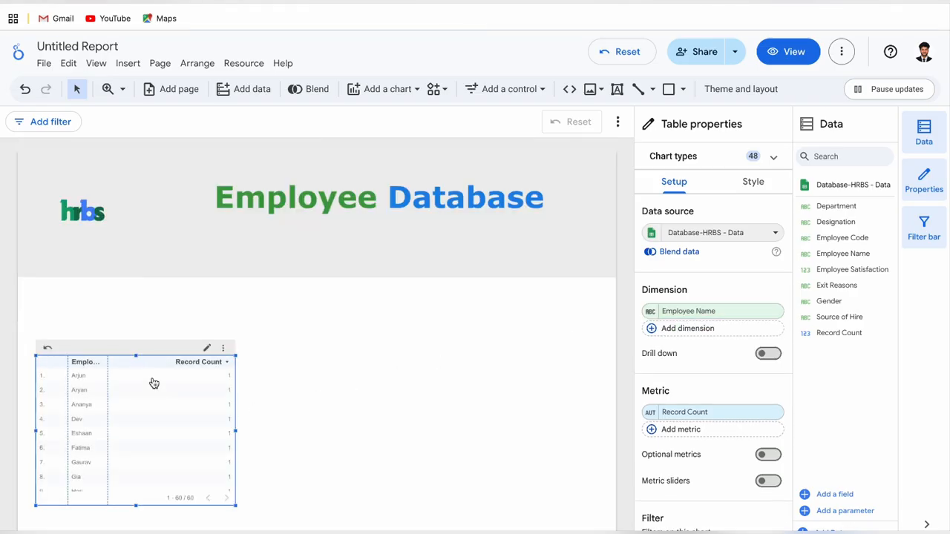
left_click_drag(108, 365, 133, 364)
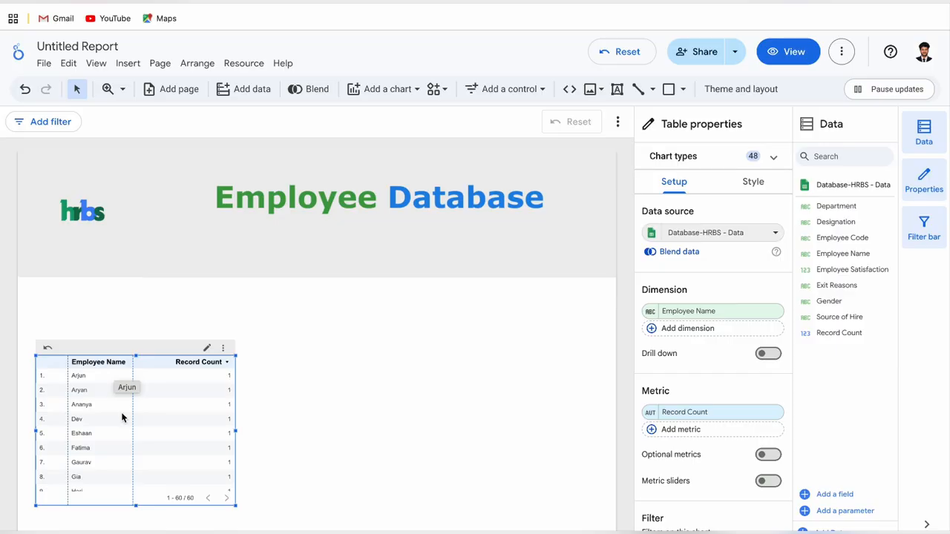
Step: Add Designation as the table's second dimension with a wider column, and remove the Record Count metric
scroll(123, 413, "down", 3)
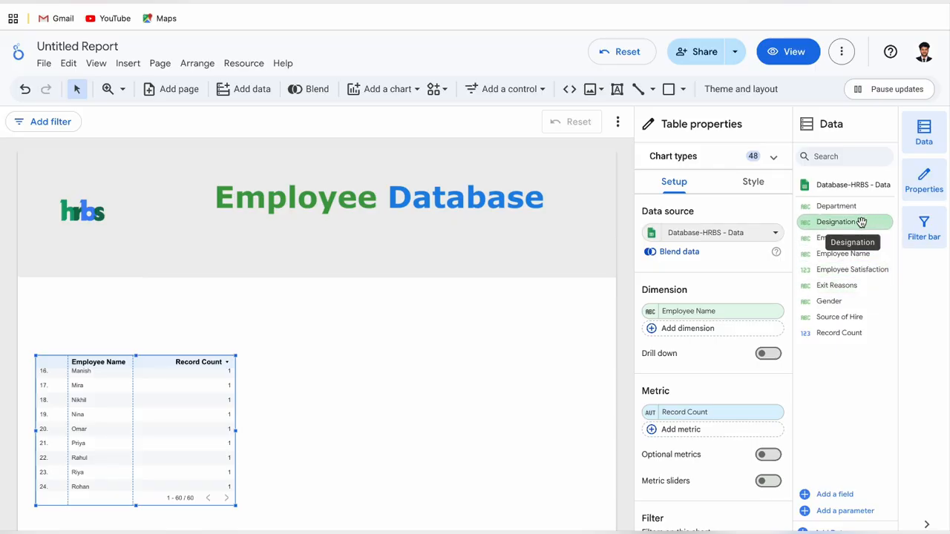
left_click_drag(861, 222, 713, 336)
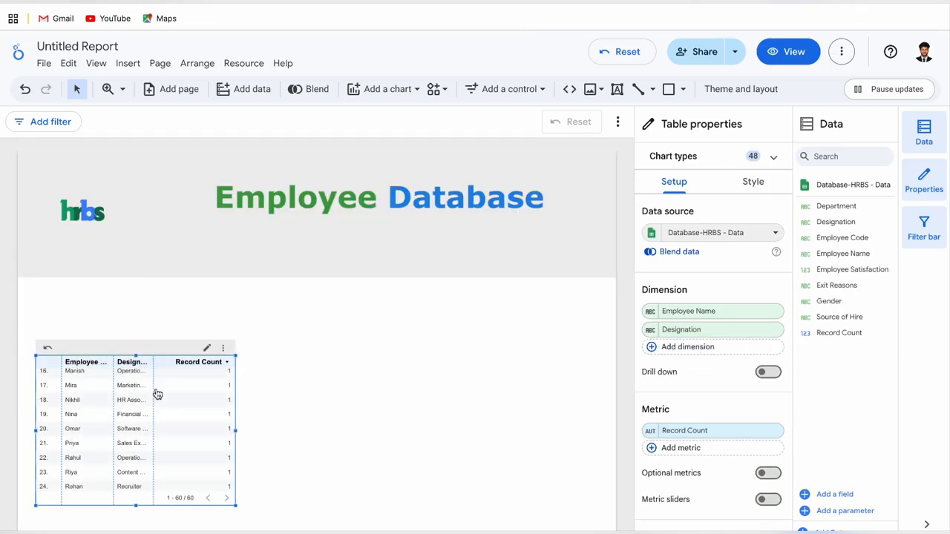
left_click_drag(153, 388, 184, 388)
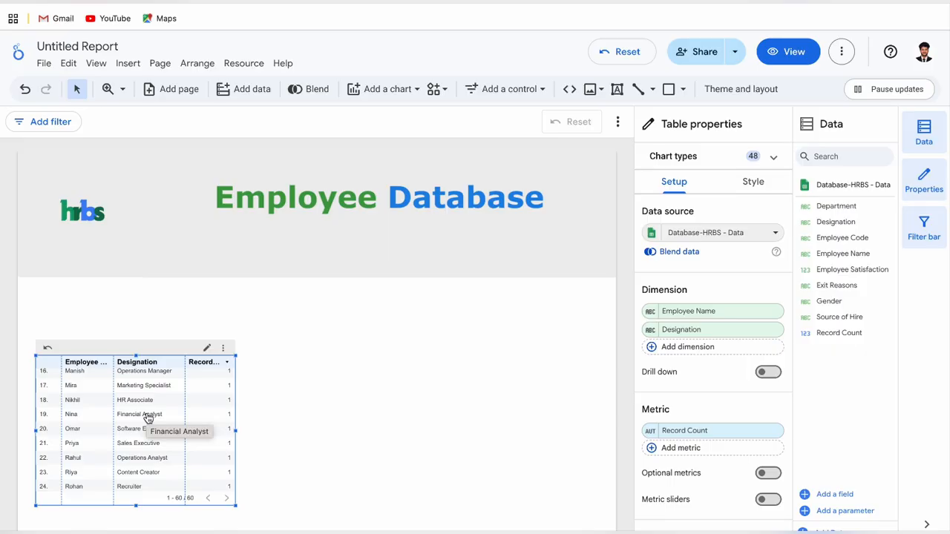
left_click(773, 432)
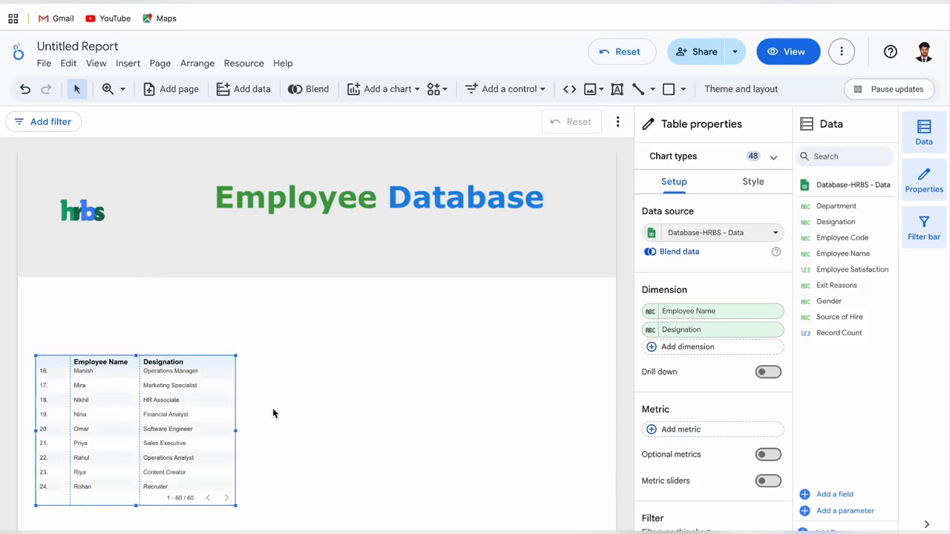
scroll(108, 386, "up", 5)
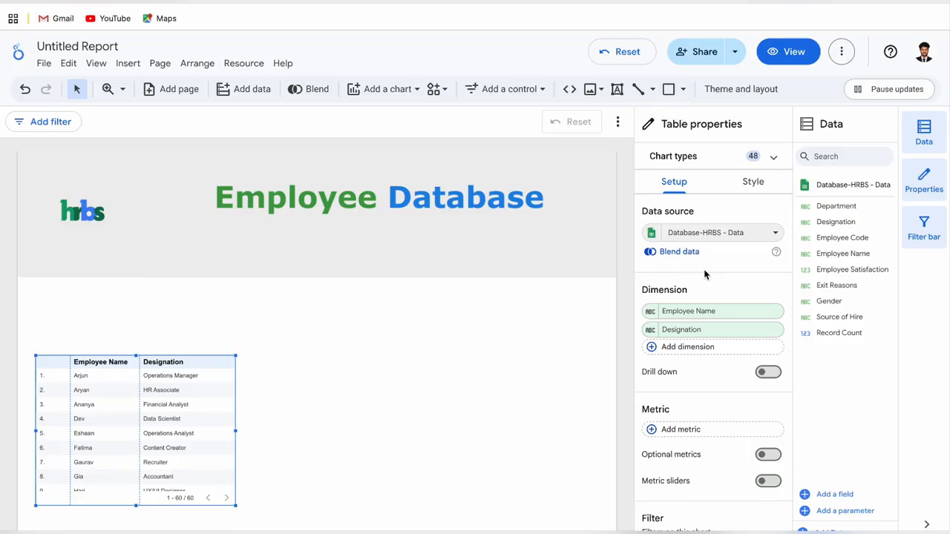
Step: Check the plan for the total-employees item, add a Total scorecard just below the header, and look through the employee table's rows
key("ctrl+Right")
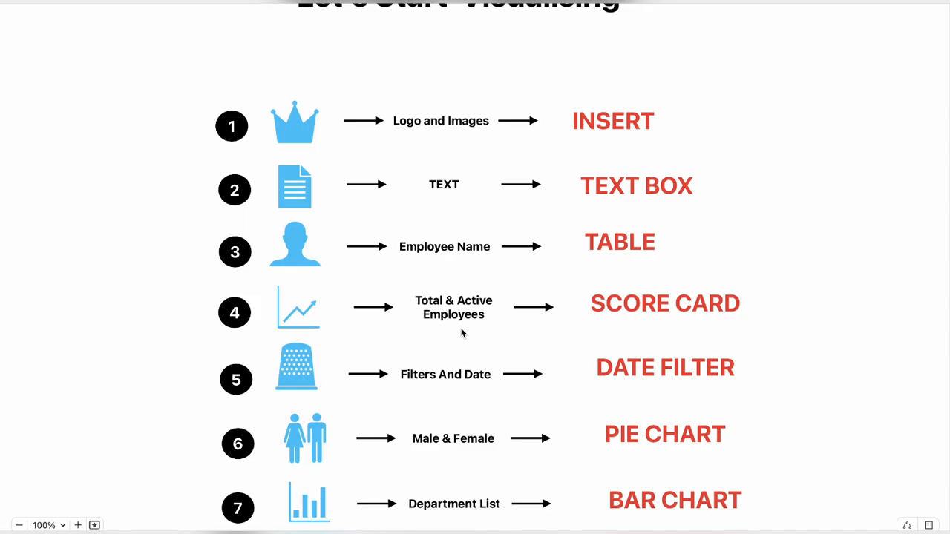
key("ctrl+Left")
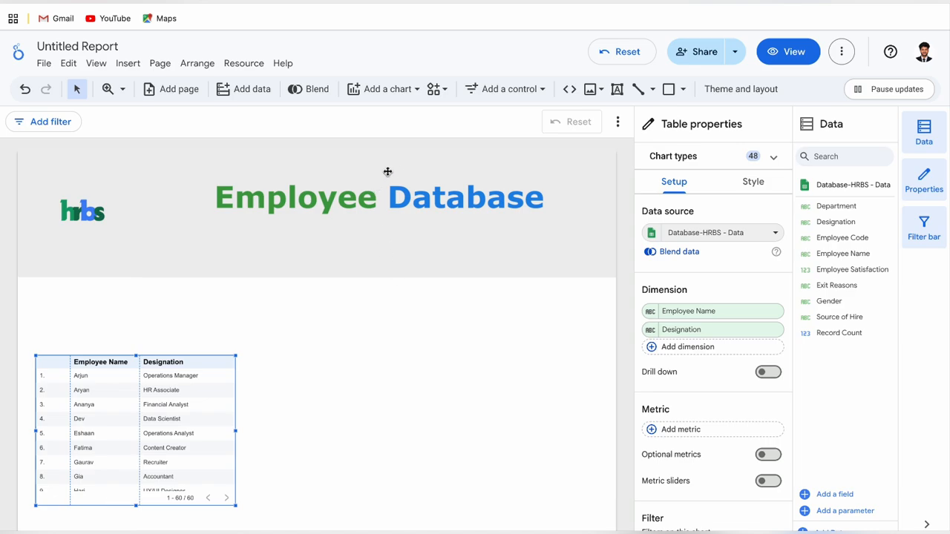
left_click(386, 90)
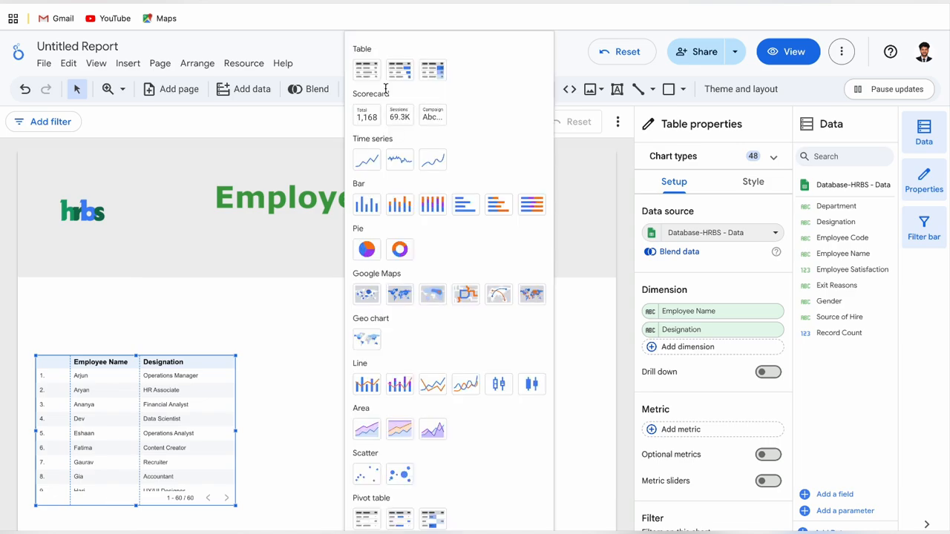
left_click(369, 123)
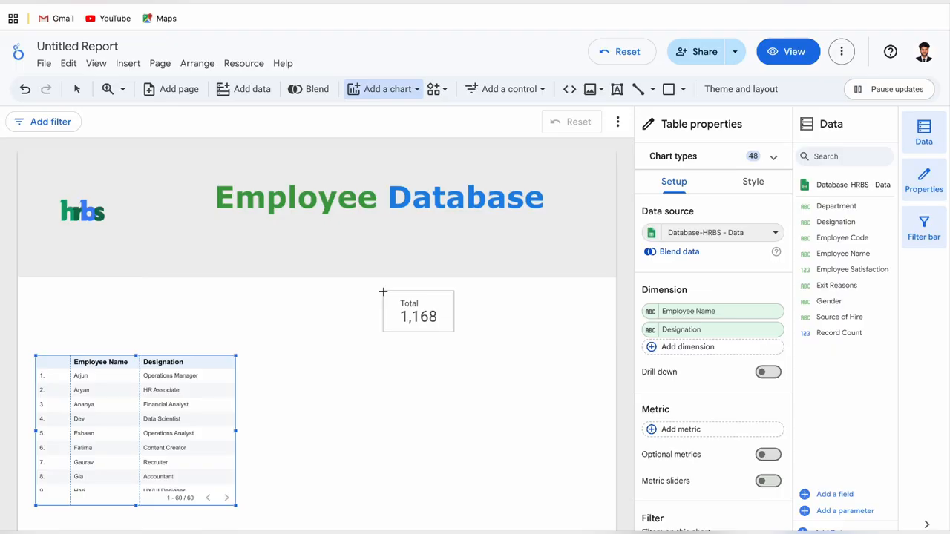
left_click(368, 286)
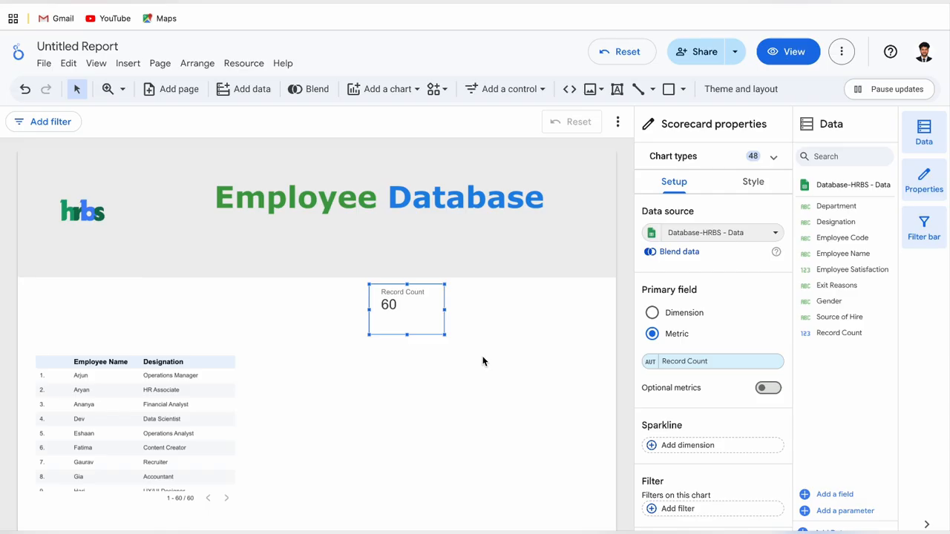
scroll(99, 420, "down", 5)
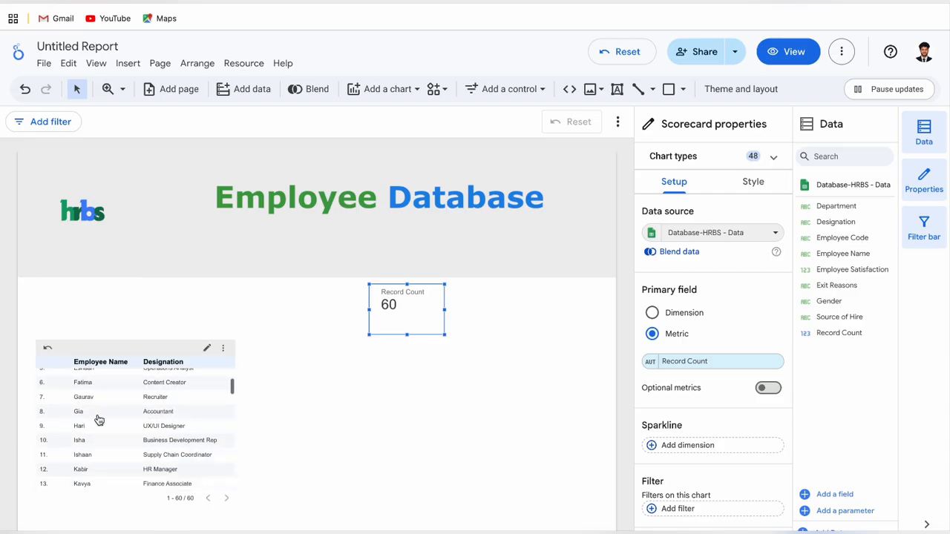
scroll(99, 421, "down", 4)
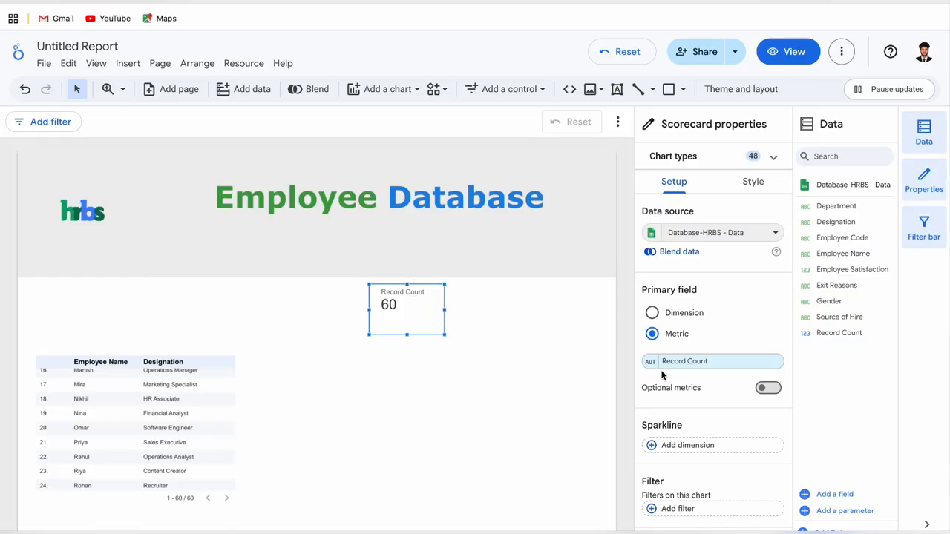
Step: Set the display name of the scorecard's Record Count metric to Total Employees
mouse_move(654, 364)
left_click(651, 363)
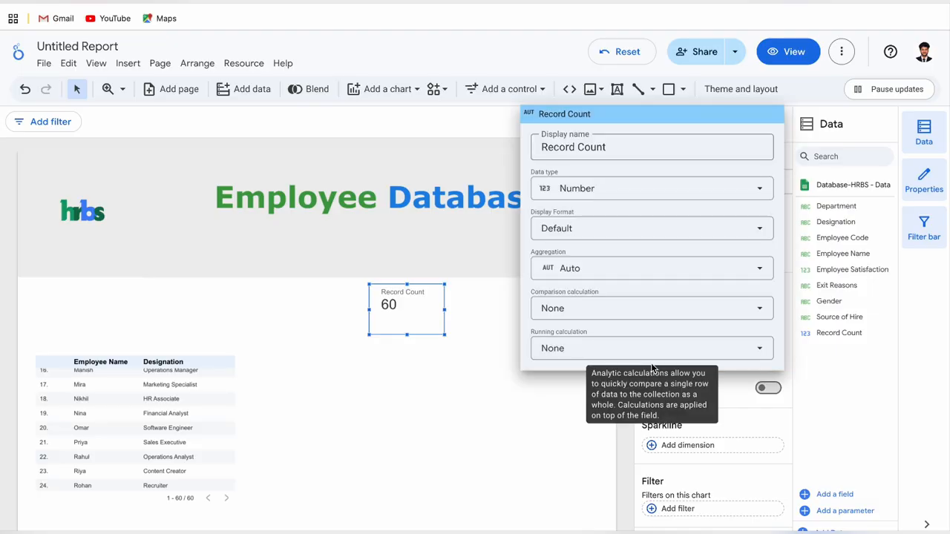
left_click(613, 148)
key("ctrl+a")
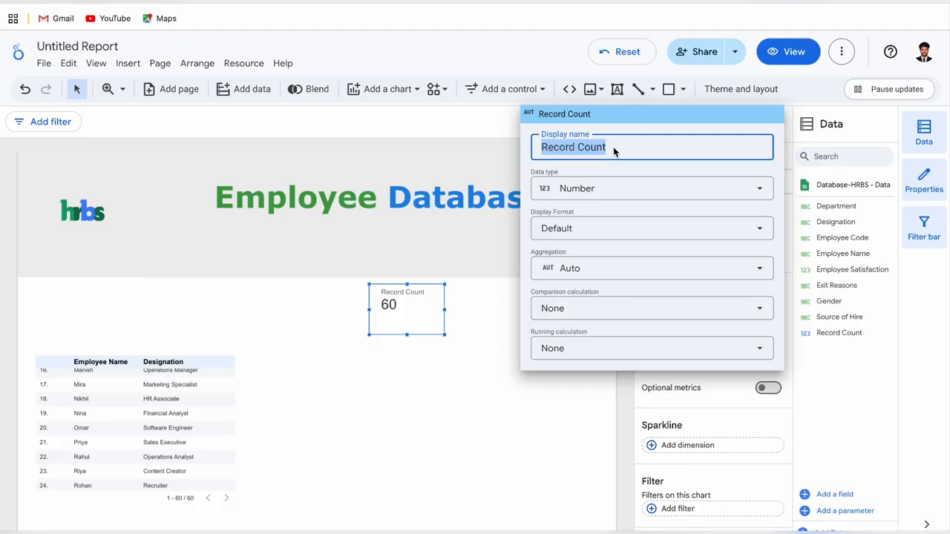
type("E")
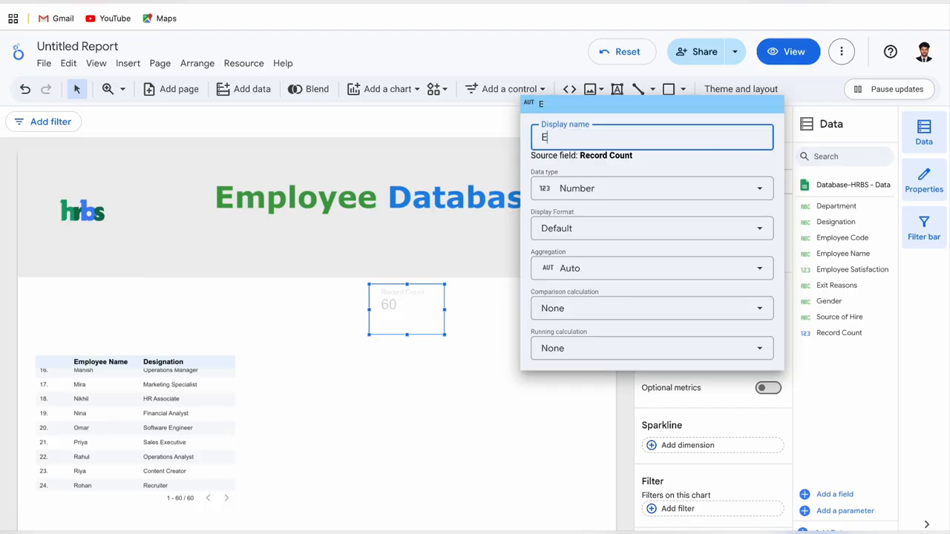
type("mployees")
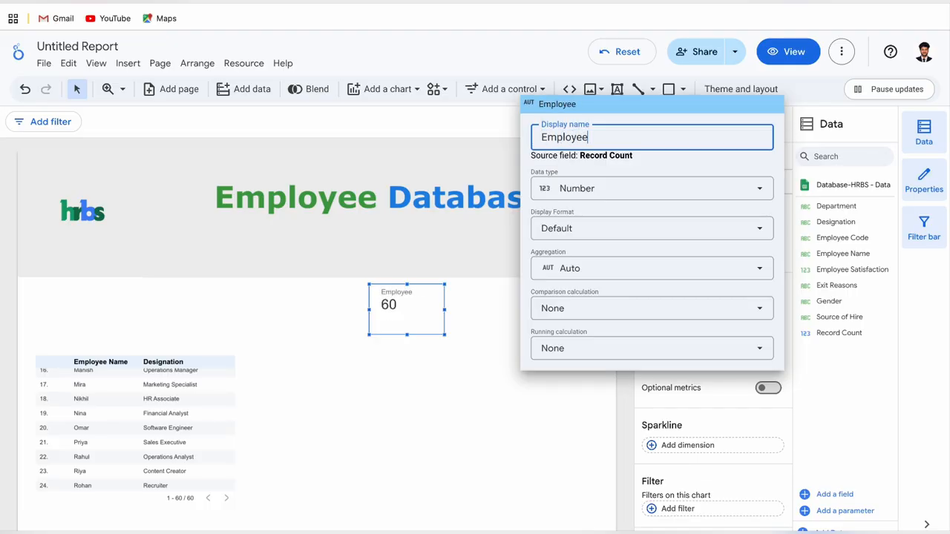
left_click(545, 138)
type("Total")
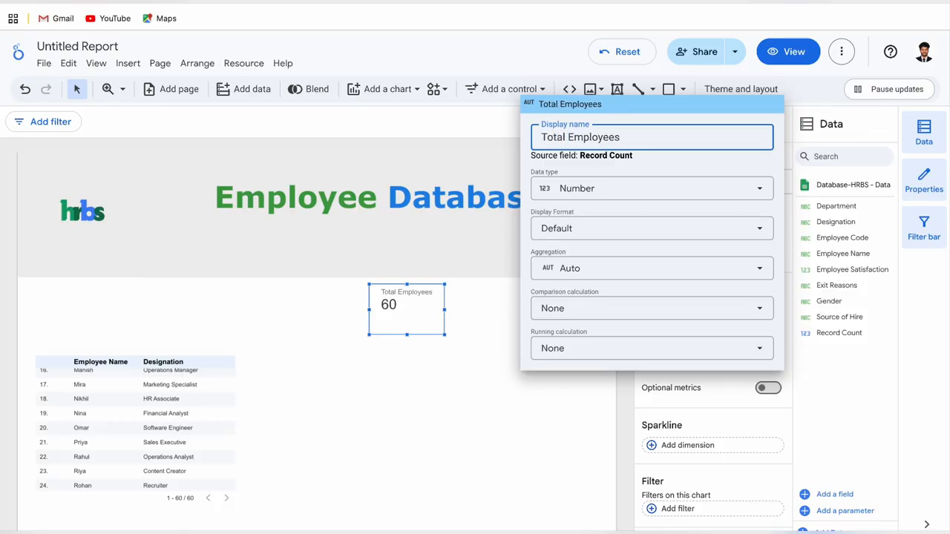
left_click(482, 321)
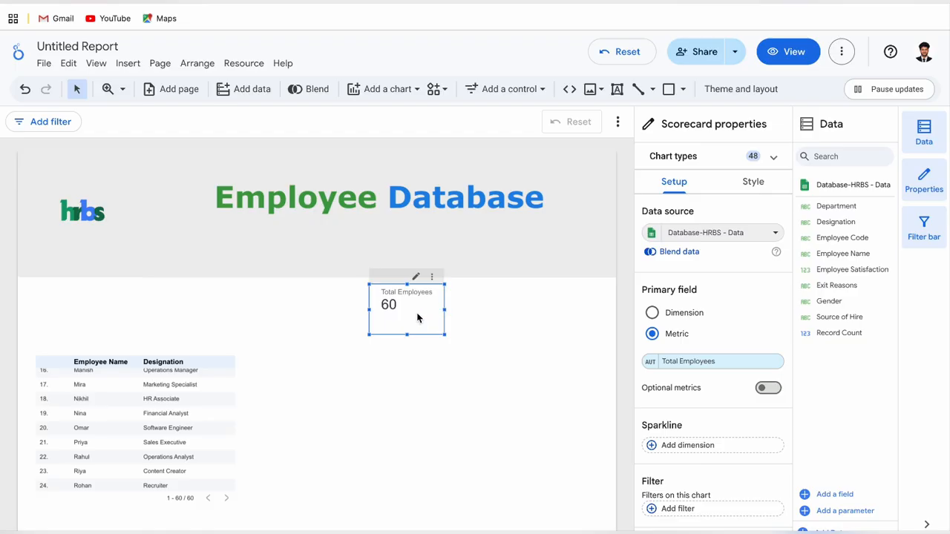
Step: Add a second Total scorecard beside the Total Employees one, with Record Count as its metric
left_click(387, 89)
left_click(375, 113)
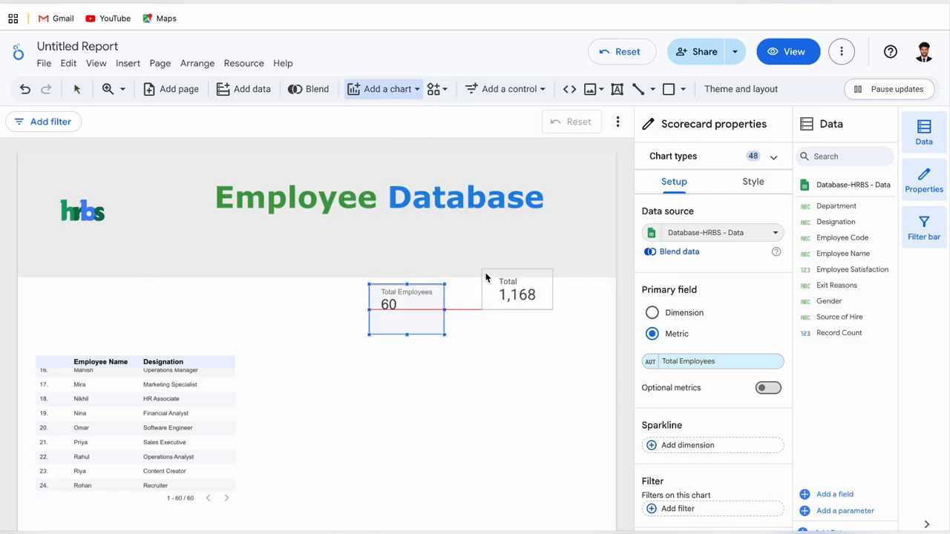
left_click(455, 289)
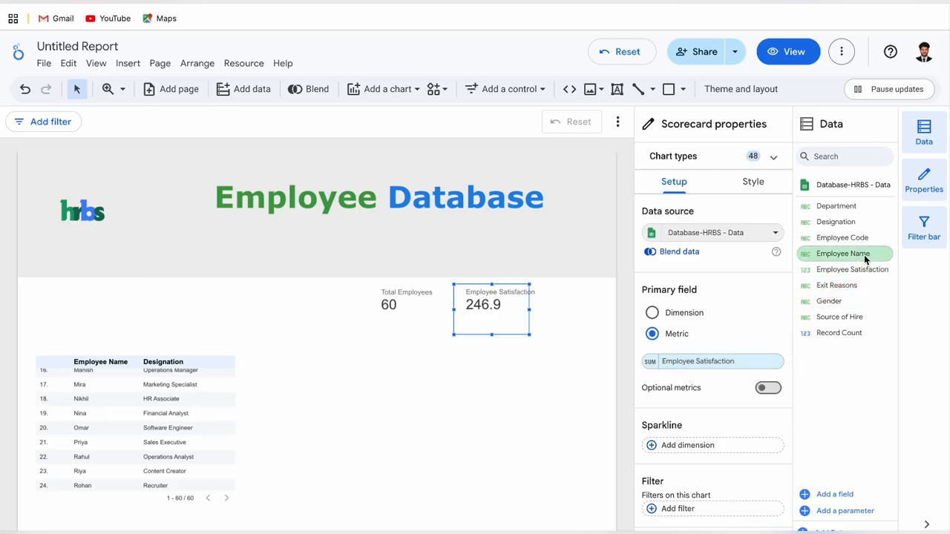
left_click_drag(841, 334, 710, 362)
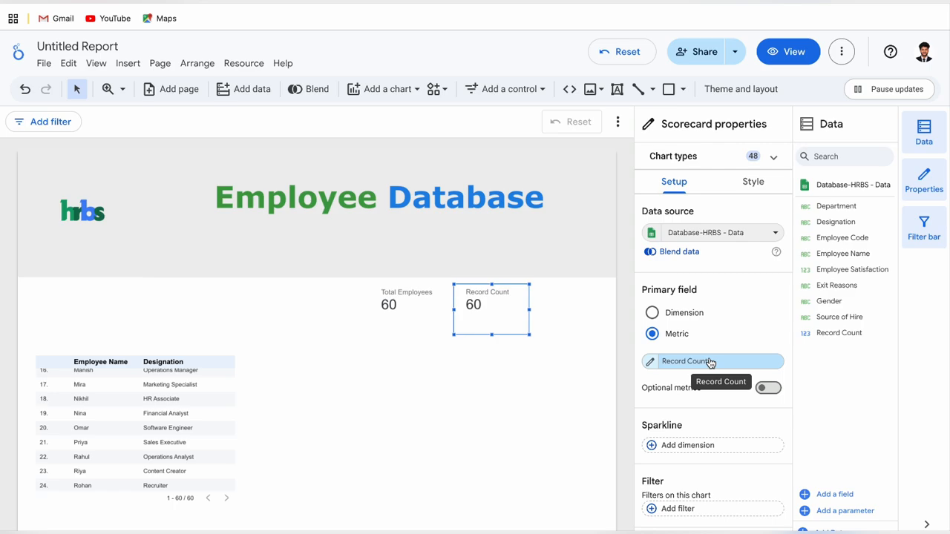
Step: Create a chart filter for the second scorecard and name it Active
scroll(710, 363, "down", 2)
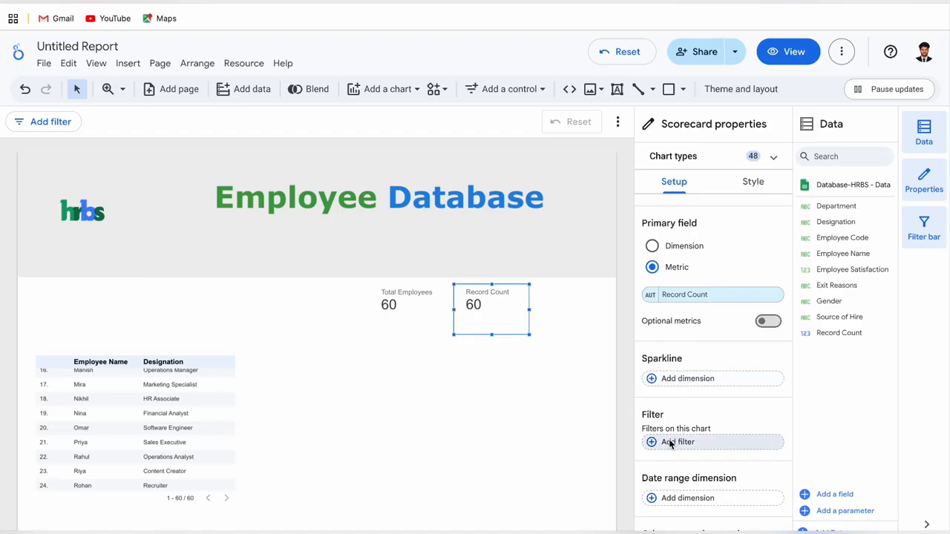
left_click(670, 443)
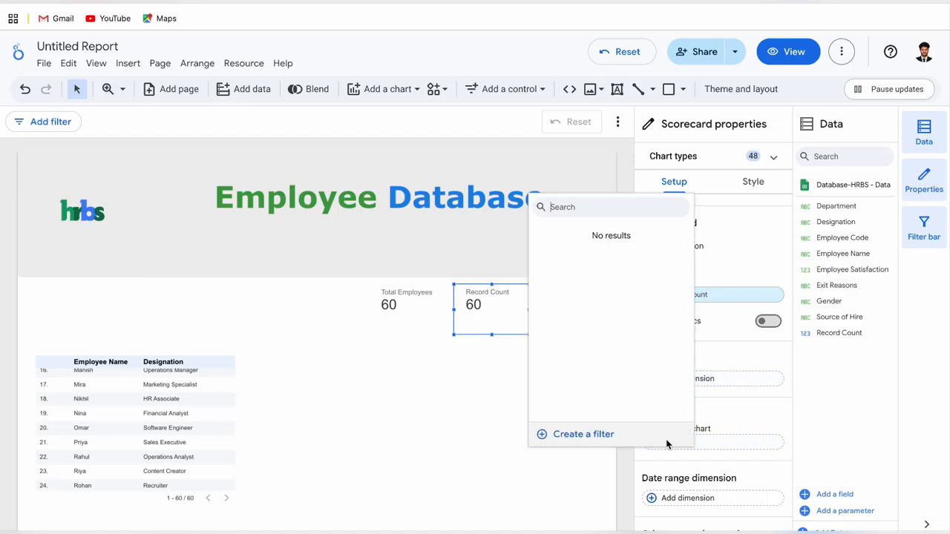
left_click(581, 434)
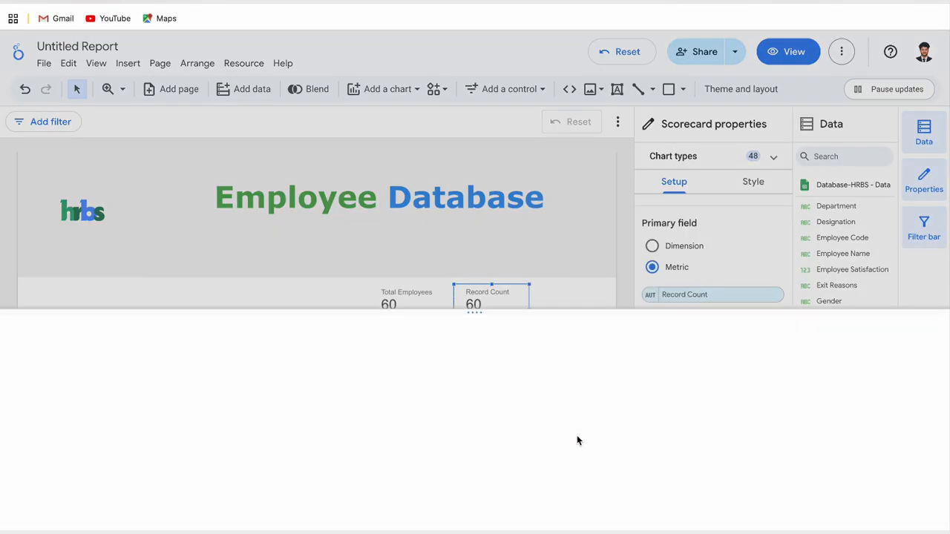
left_click(62, 324)
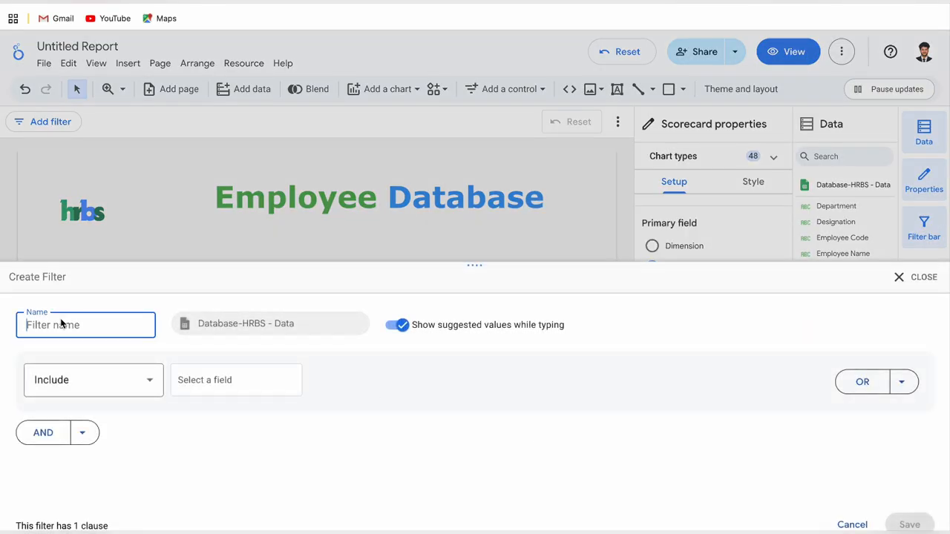
type("ACtibe")
key("BackSpace")
key("BackSpace")
key("BackSpace")
key("BackSpace")
key("BackSpace")
type("ctive")
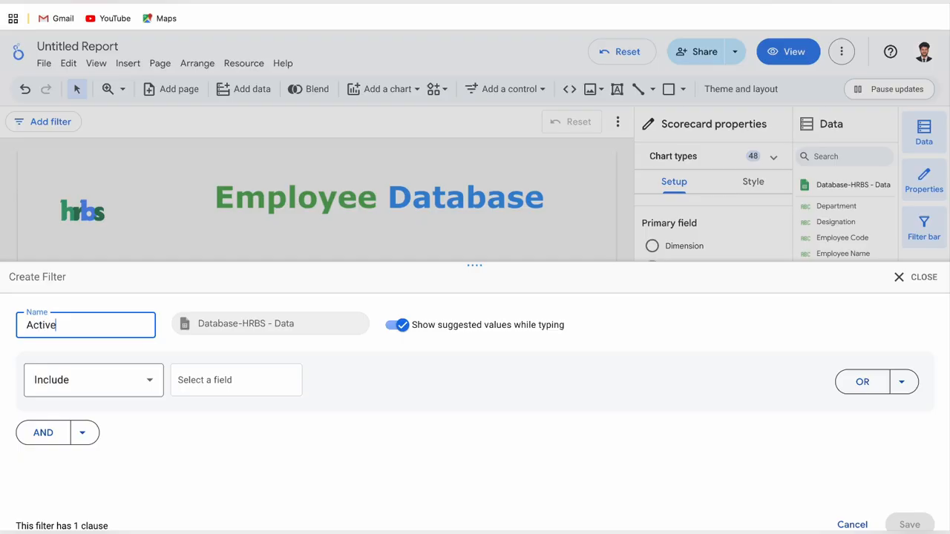
Step: Set the Active filter to include Exit Reasons equal to Still Employed, and save it
left_click(105, 389)
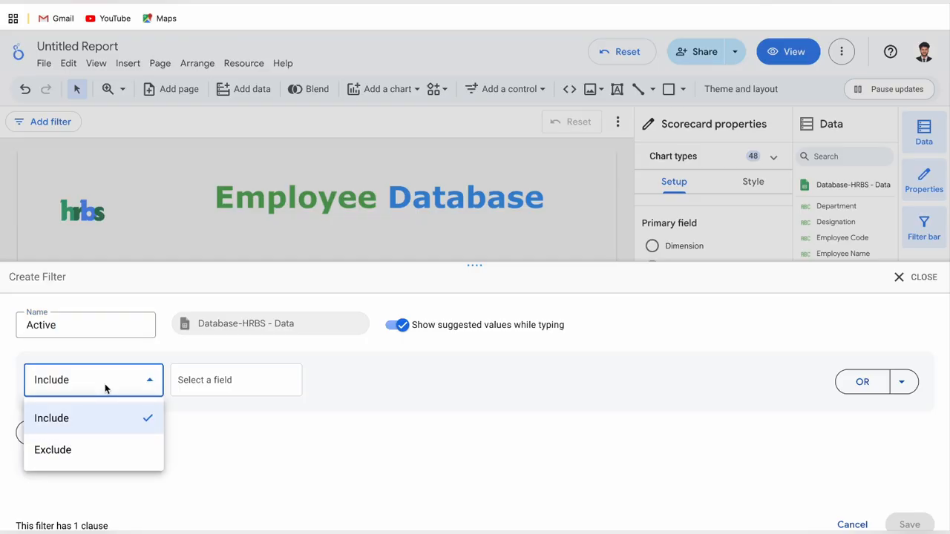
left_click(103, 431)
left_click(220, 393)
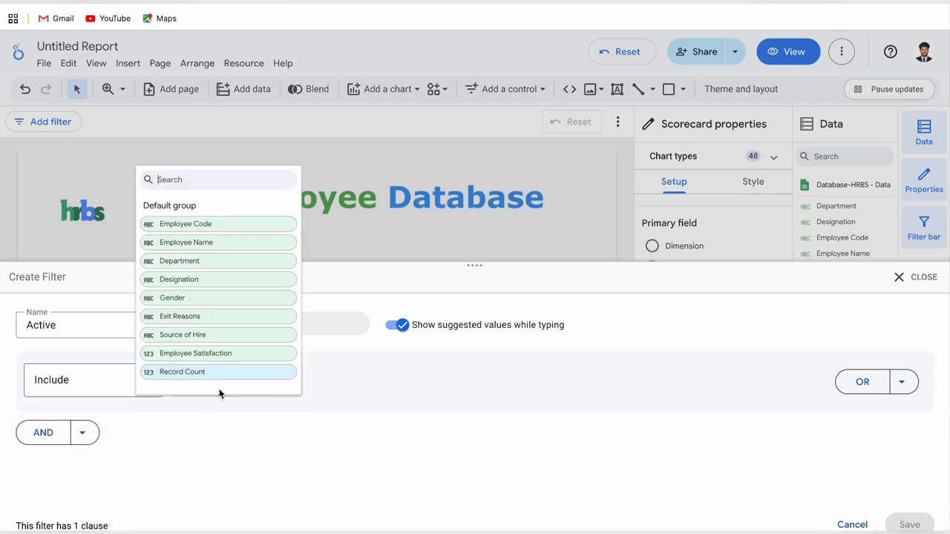
left_click(198, 320)
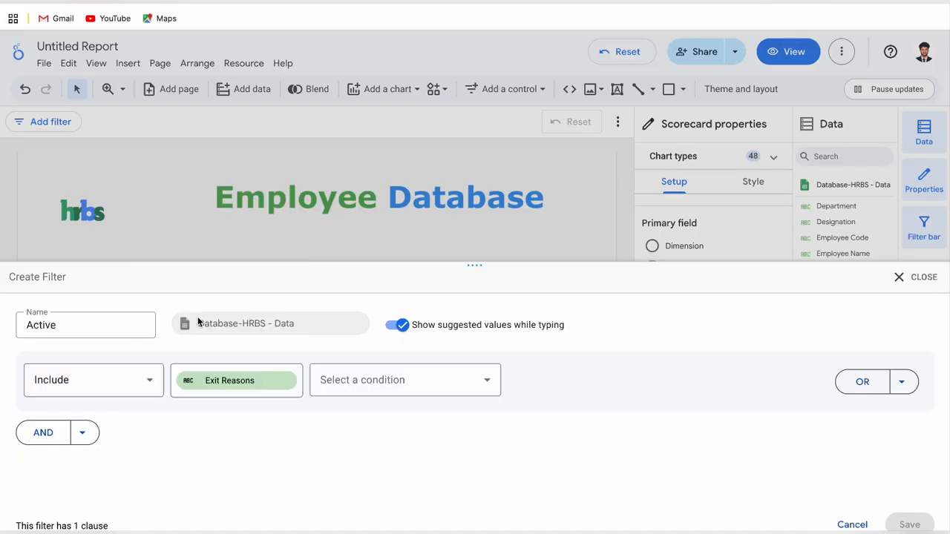
left_click(378, 391)
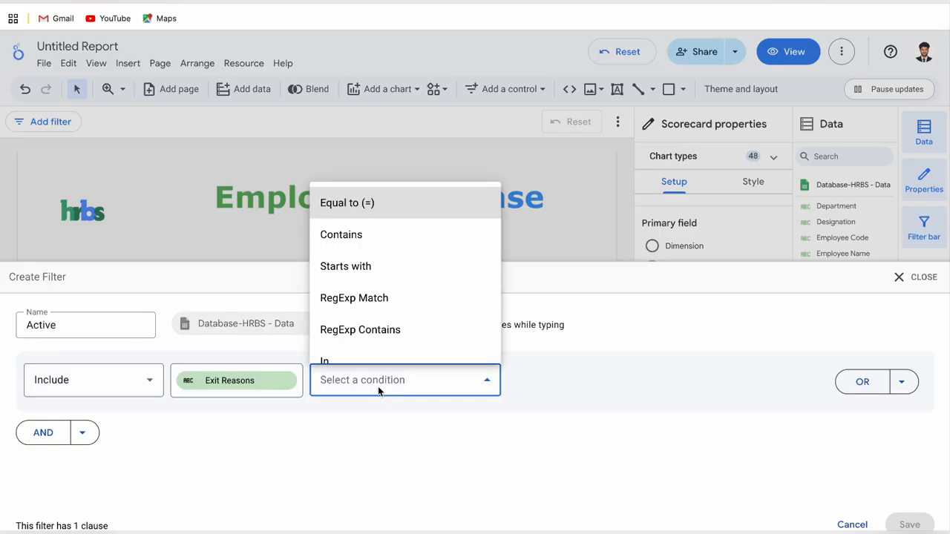
left_click(366, 204)
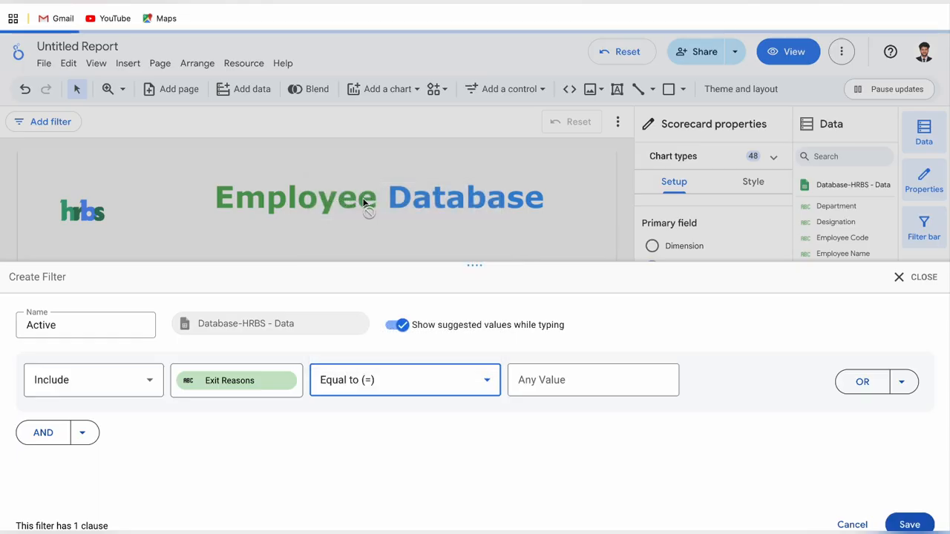
left_click(555, 392)
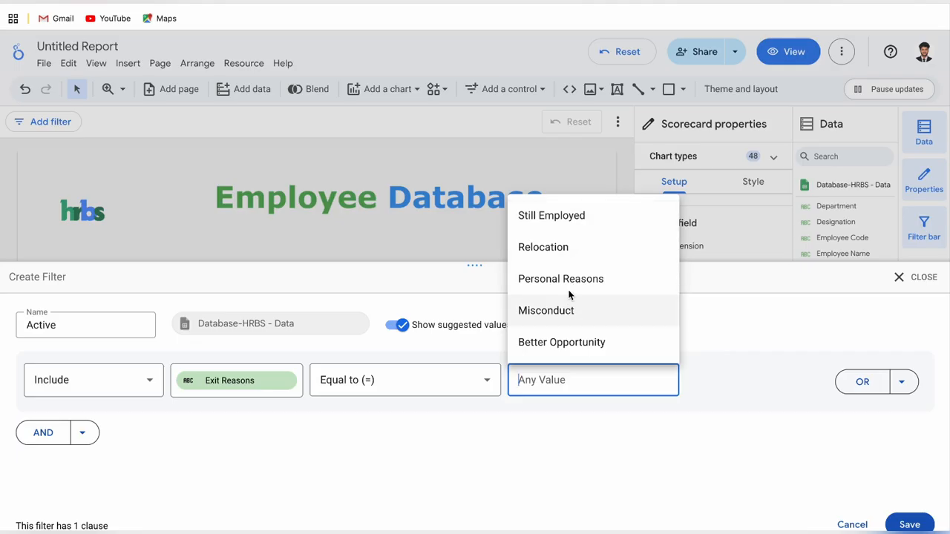
left_click(592, 216)
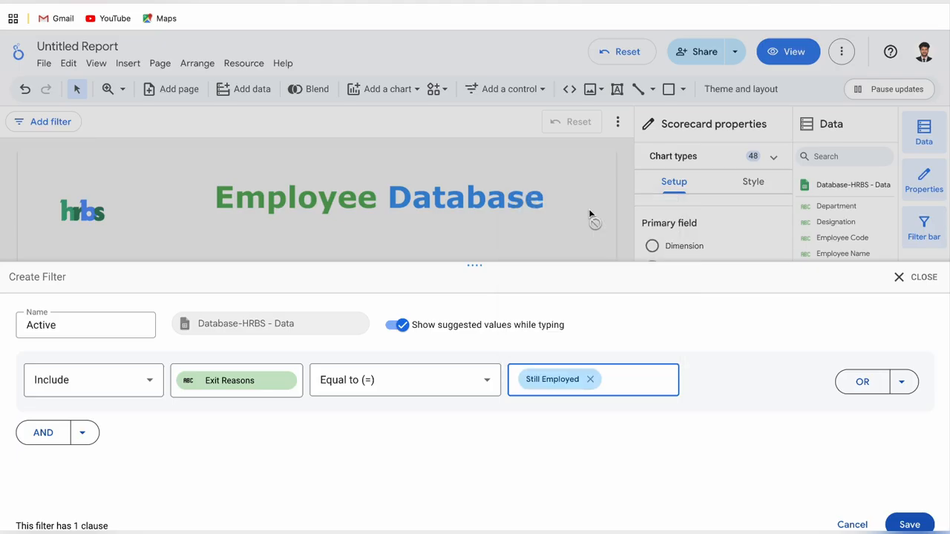
left_click(900, 526)
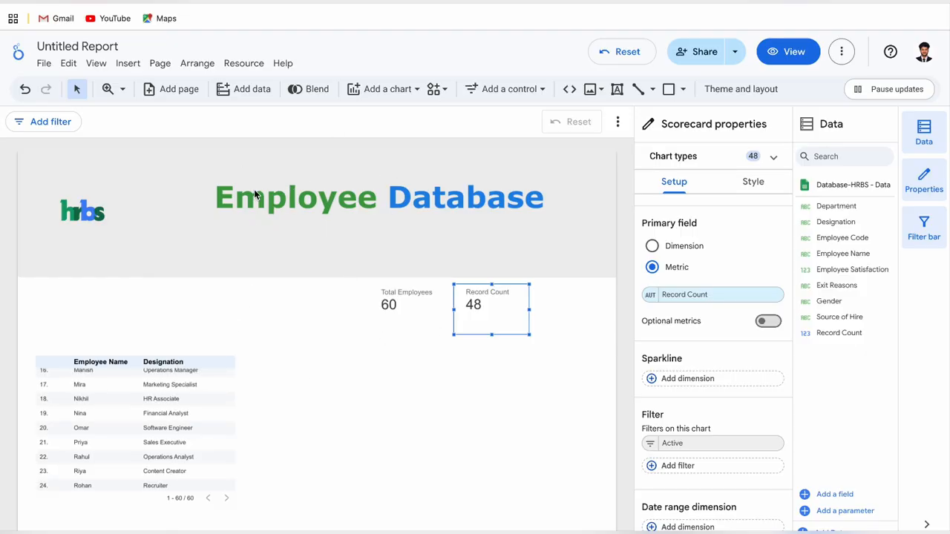
Step: Open the Total Employees scorecard's style settings and look through the formatting options
left_click(400, 303)
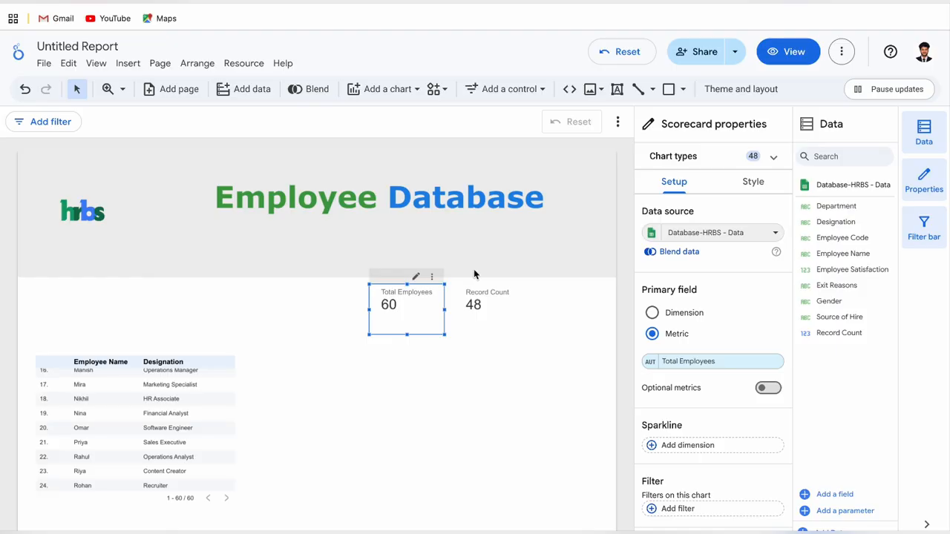
left_click(764, 184)
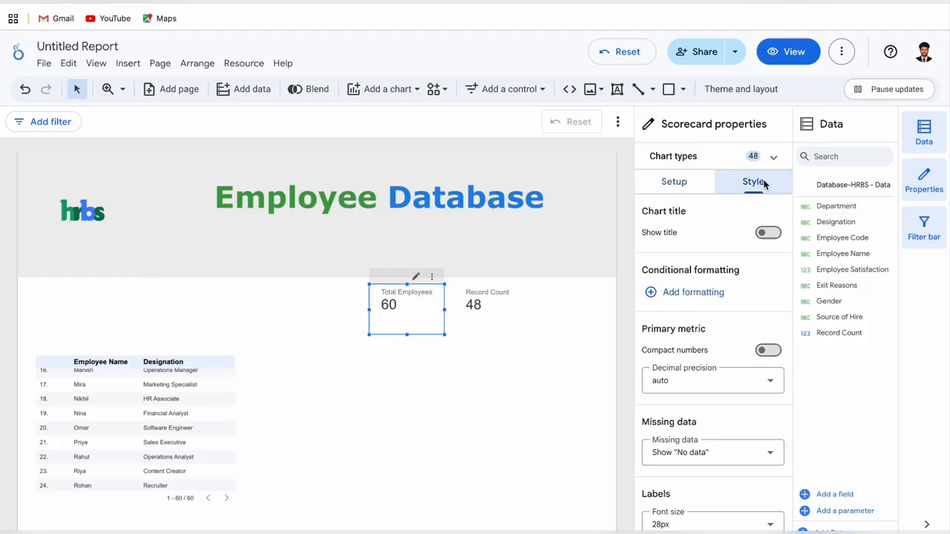
scroll(708, 310, "down", 3)
scroll(708, 310, "down", 1)
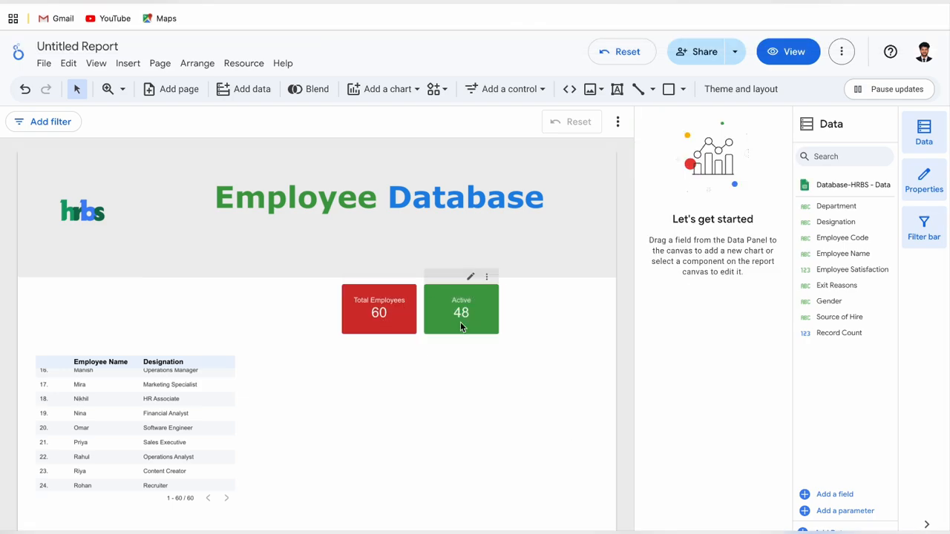
Step: Review the alignment and padding style settings of the red Total Employees scorecard, and deselect it
left_click(403, 308)
left_click(765, 184)
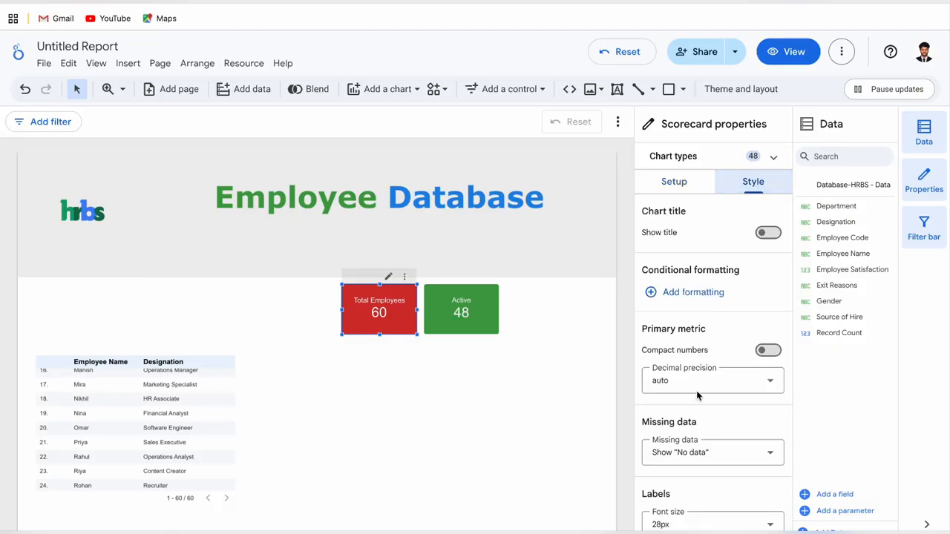
scroll(699, 419, "down", 2)
scroll(699, 420, "down", 3)
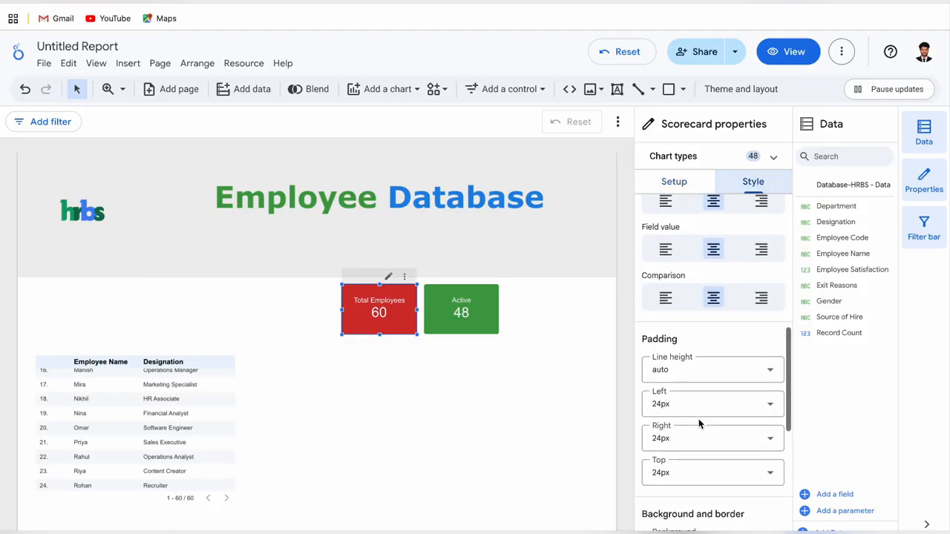
left_click(457, 434)
Step: Check the visualising plan for the item after the scorecards, return to the report and look at the employee table's earlier rows
key("ctrl+Right")
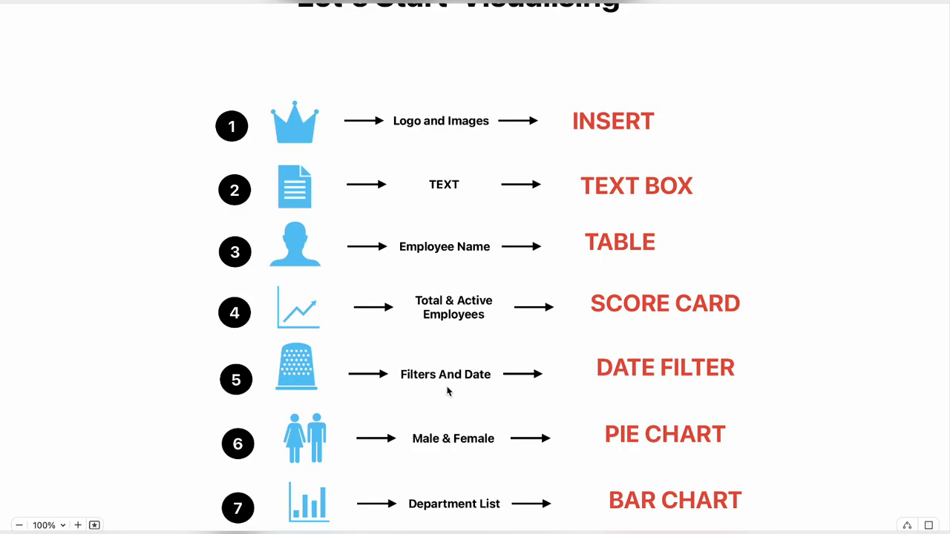
key("ctrl+Left")
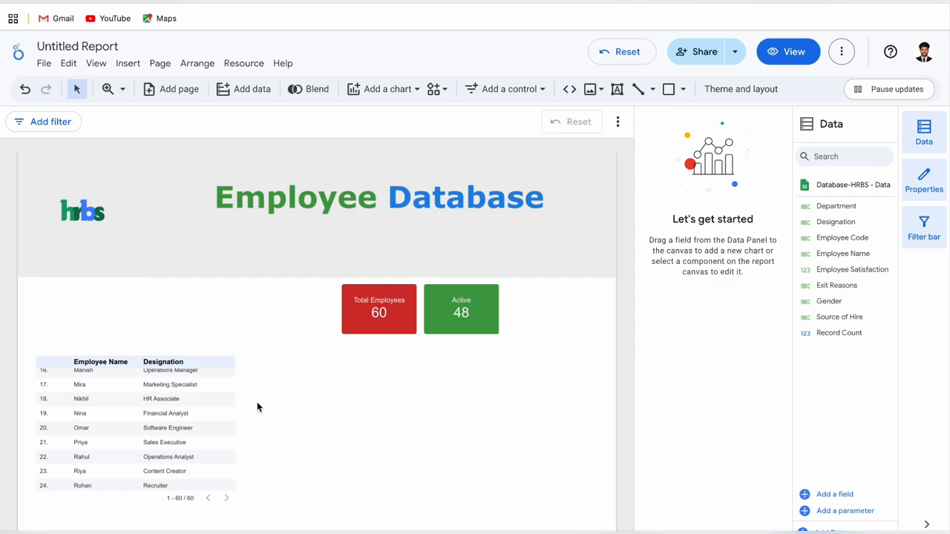
scroll(227, 404, "up", 4)
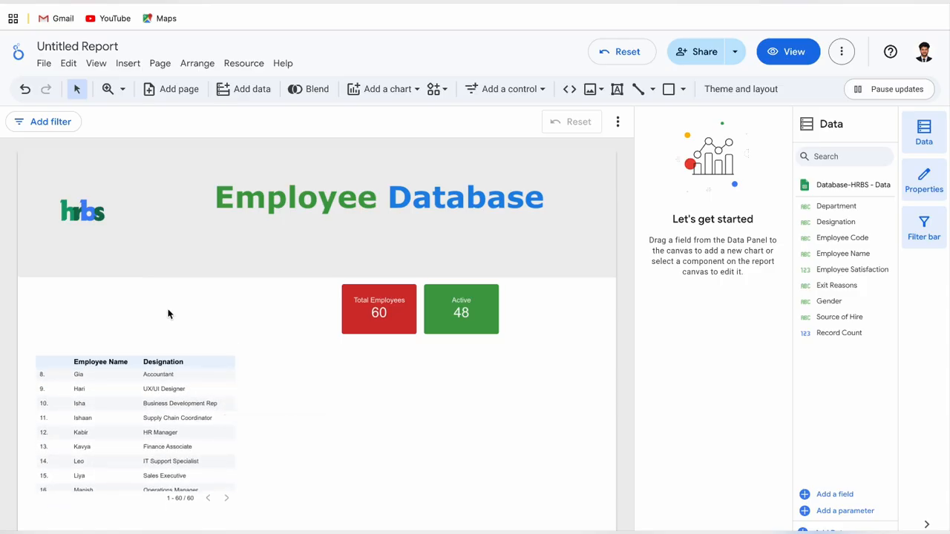
Step: Add a date range control above the employee table, and open its calendar and close it without choosing dates
left_click(507, 103)
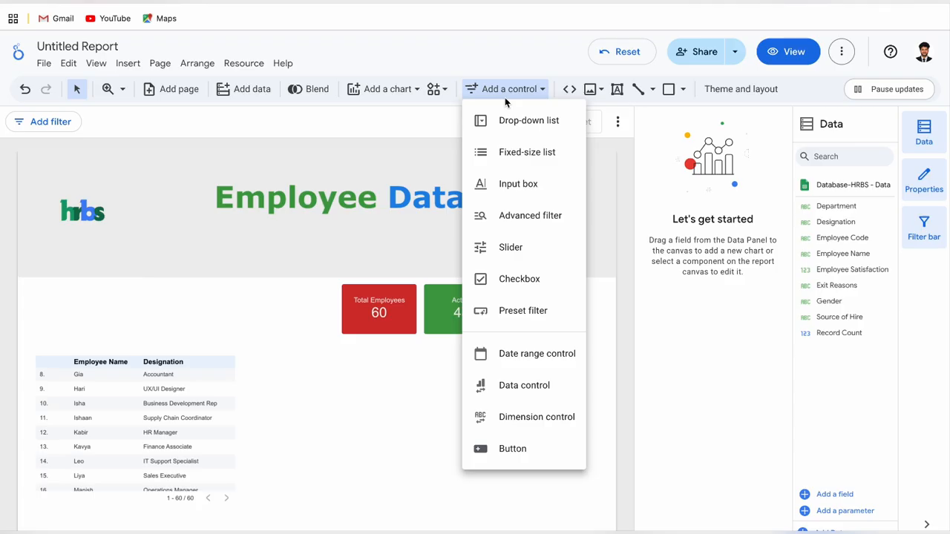
left_click(524, 353)
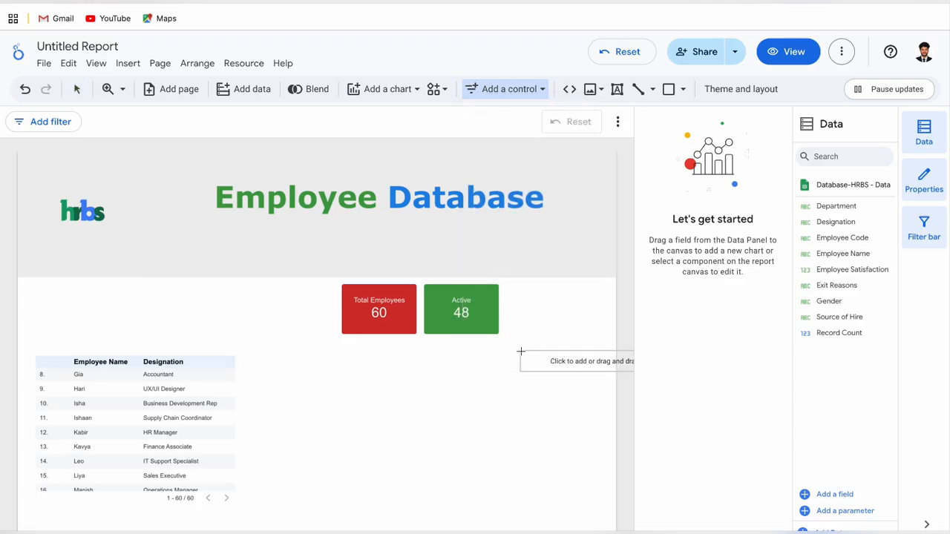
left_click(28, 302)
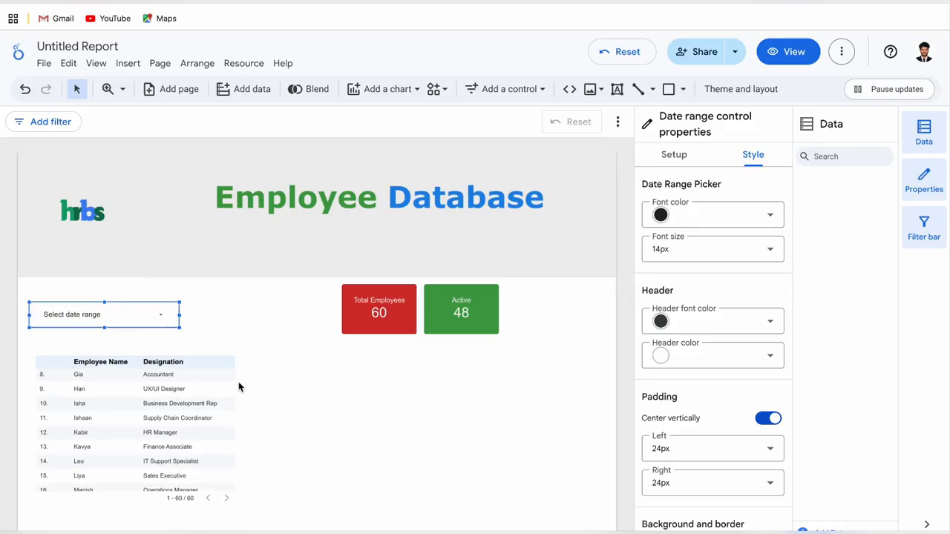
left_click(163, 318)
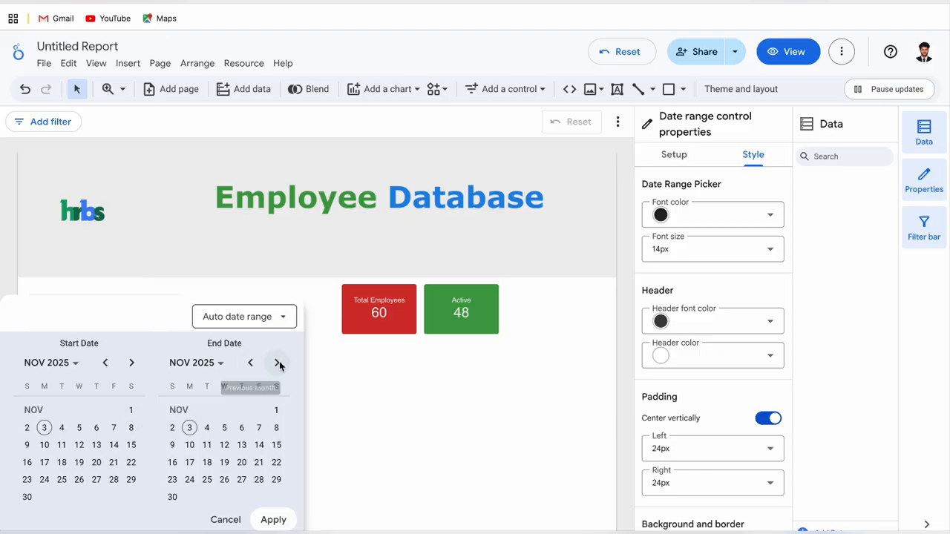
left_click(318, 366)
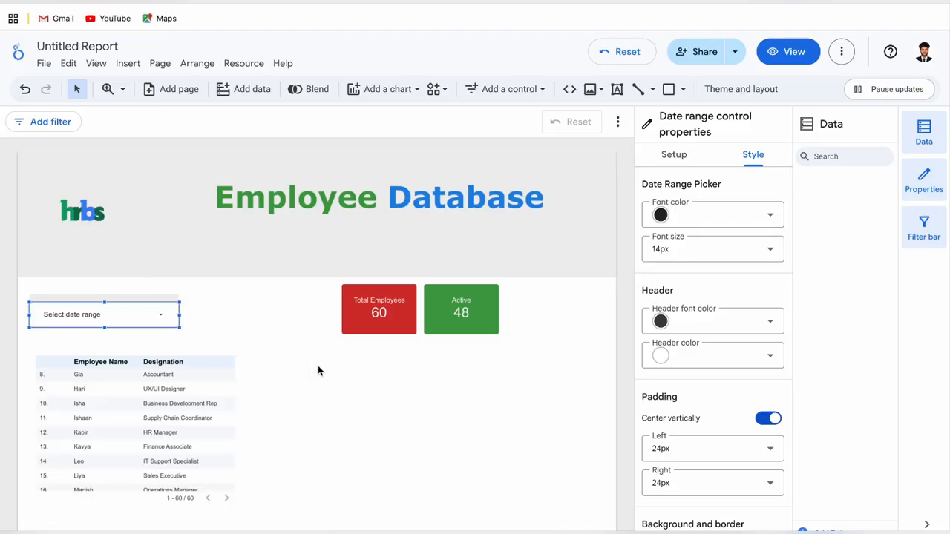
Step: Open the date range control's calendar, close it without choosing dates, and deselect the control
left_click(123, 319)
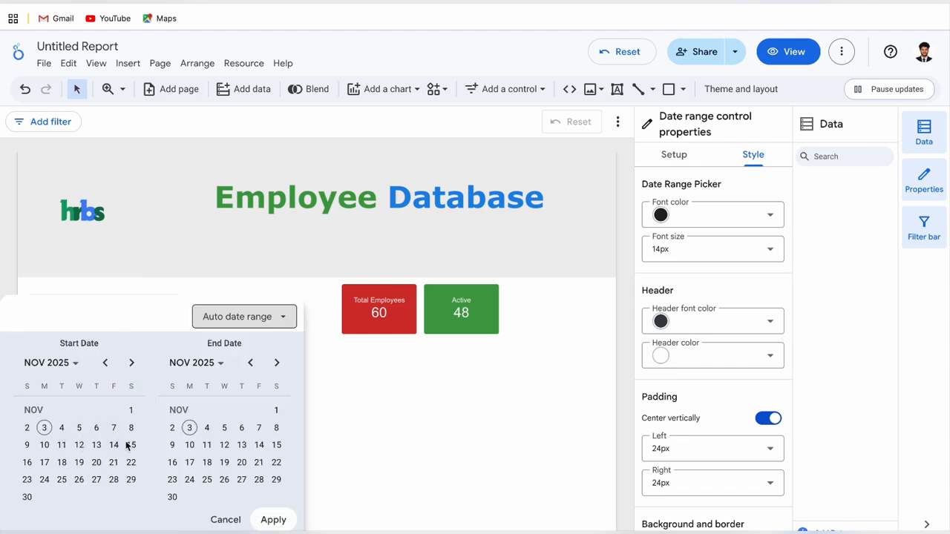
left_click(368, 435)
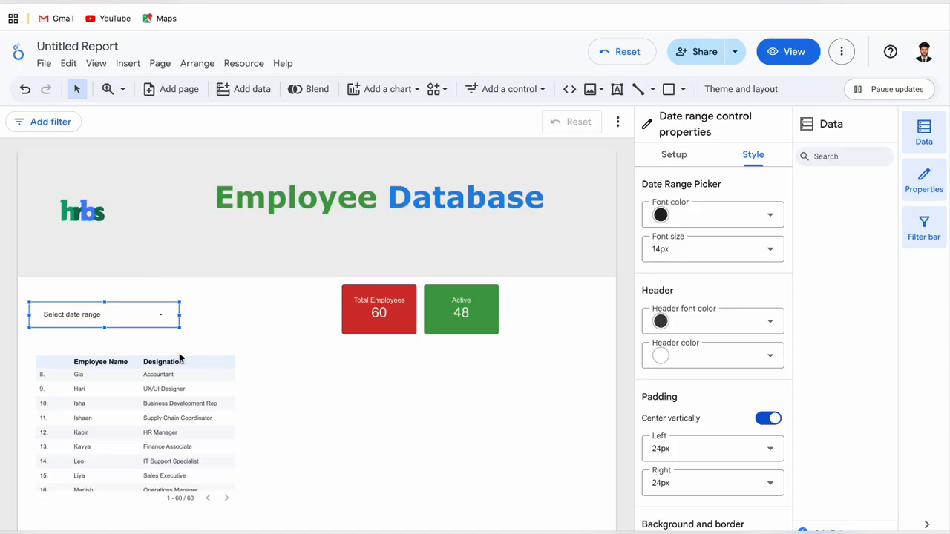
left_click(228, 320)
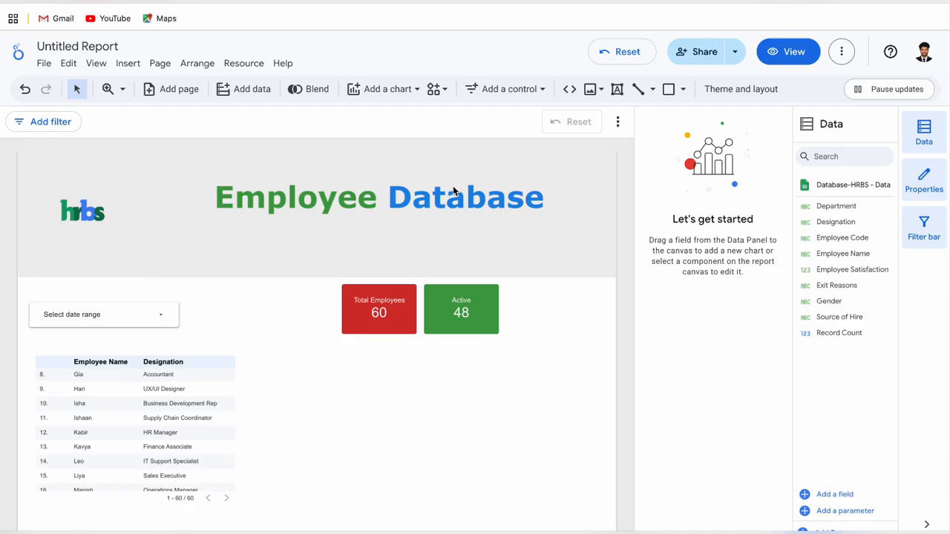
Step: Add a drop-down list control between the date range control and the Total Employees scorecard, with Department as its control field
left_click(509, 90)
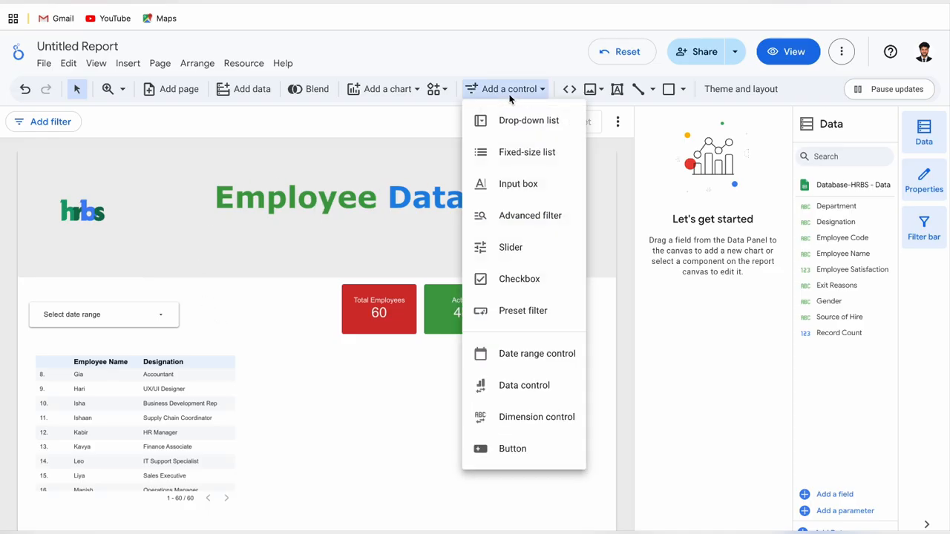
left_click(515, 122)
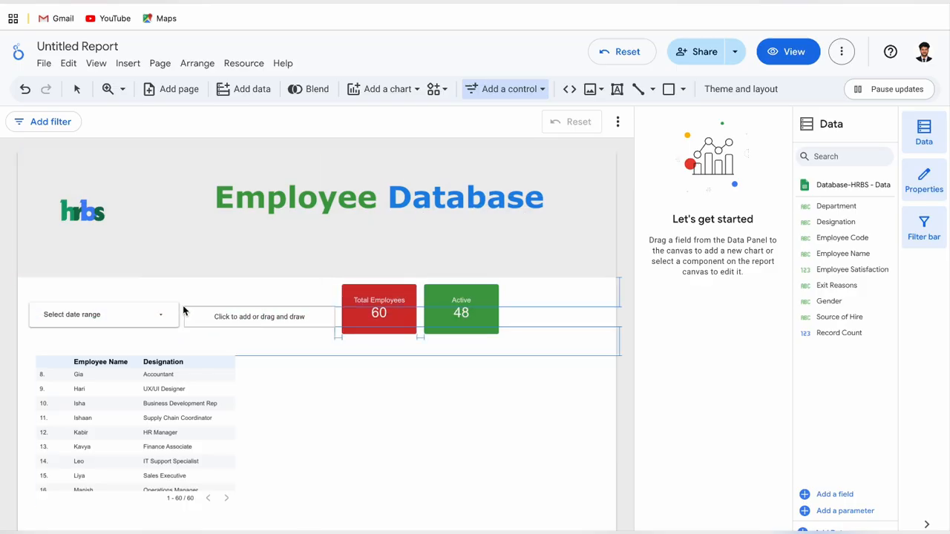
left_click(183, 304)
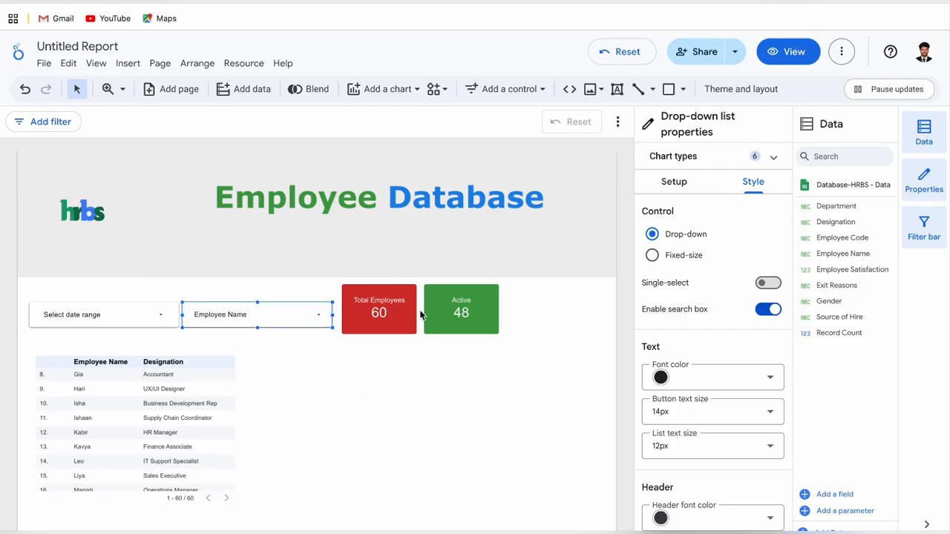
left_click(673, 183)
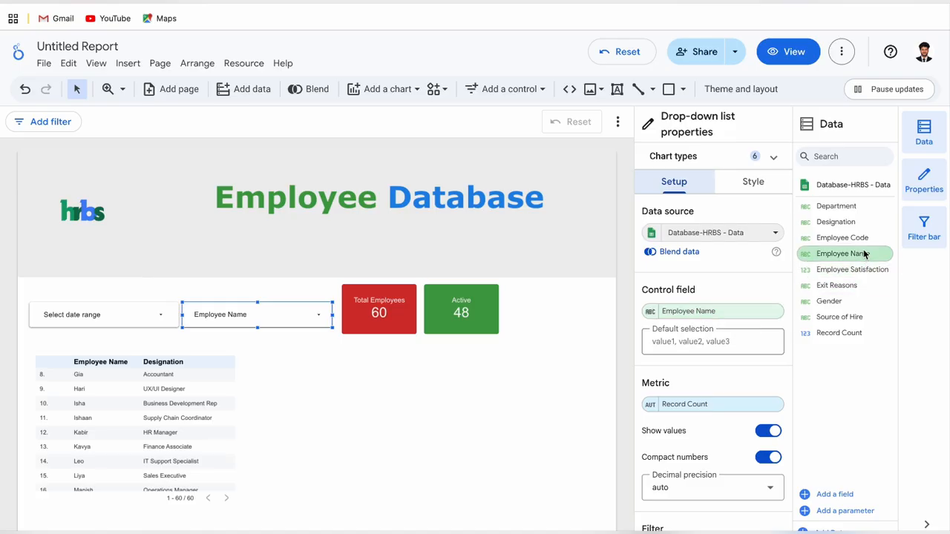
left_click_drag(840, 206, 705, 315)
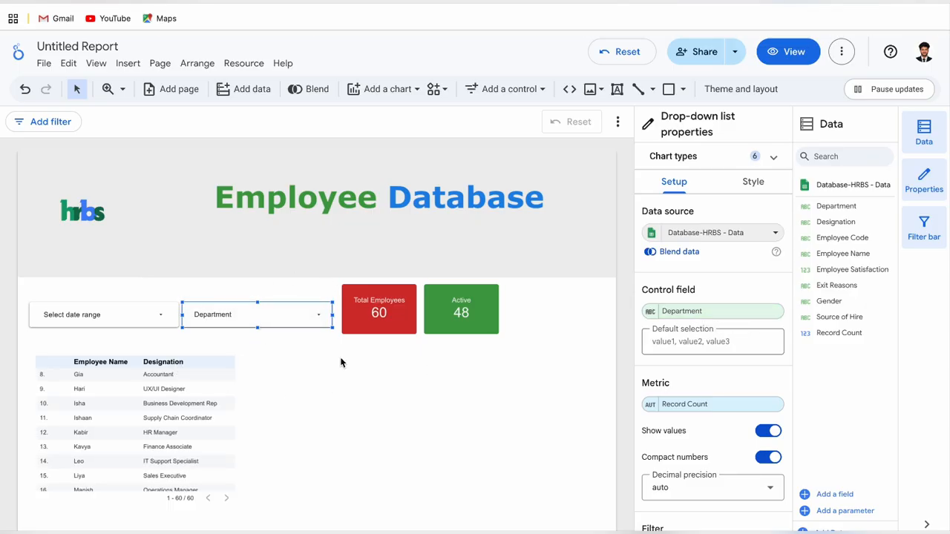
Step: Filter the report to only the Finance department and look through the employee table
left_click(318, 313)
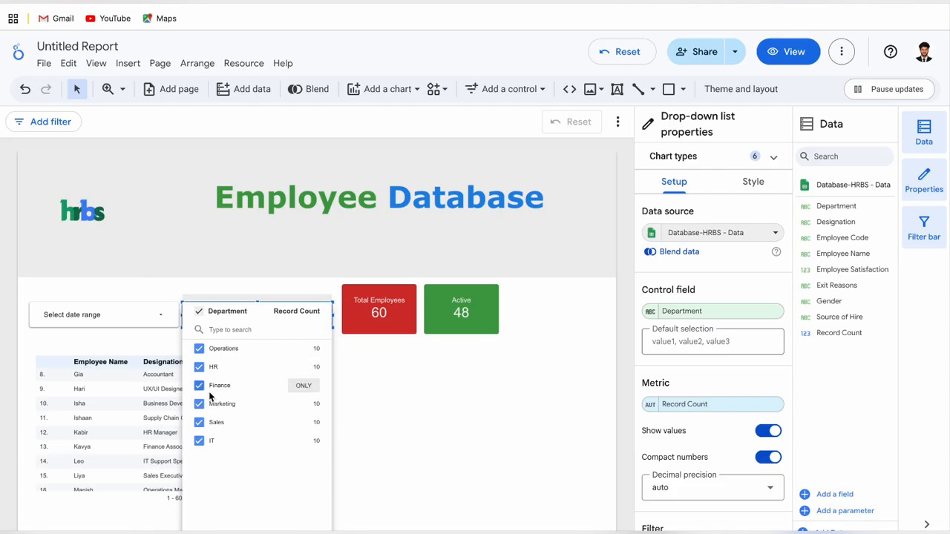
left_click(304, 386)
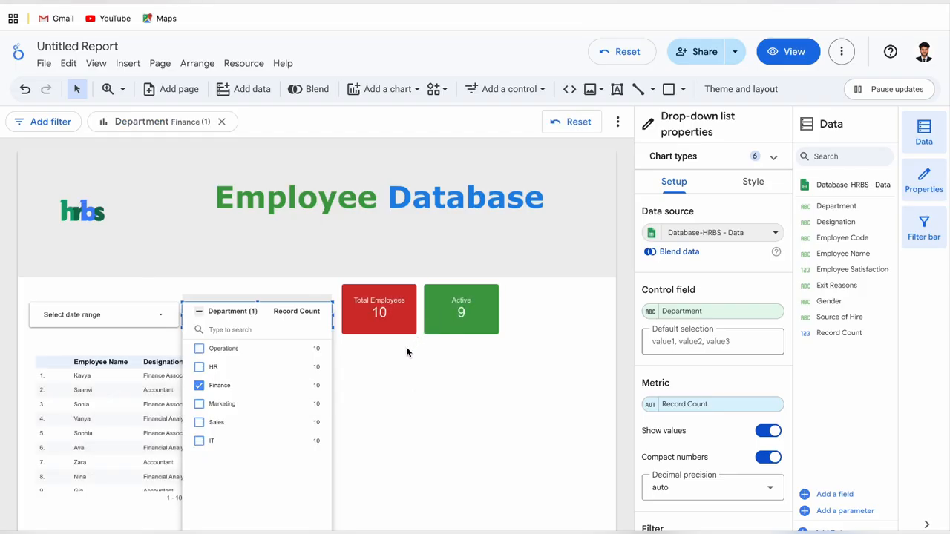
left_click(384, 383)
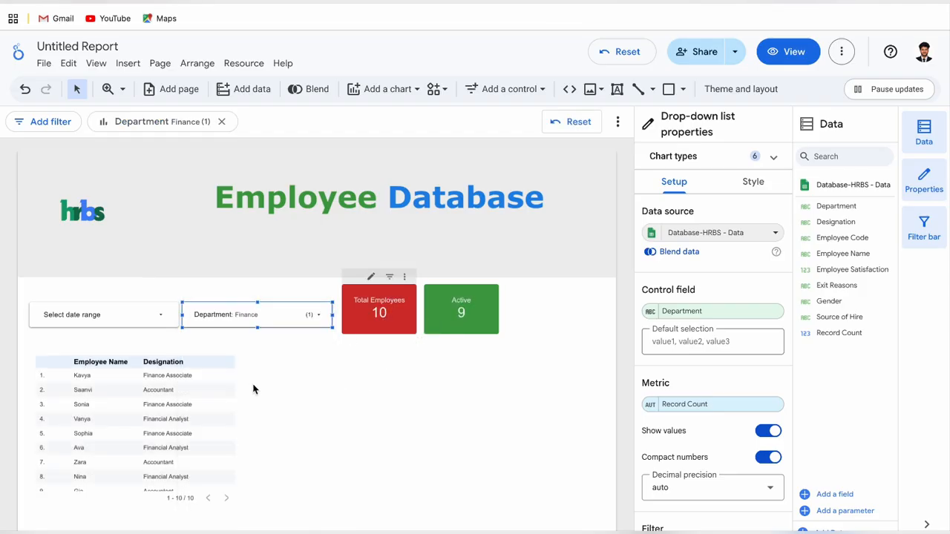
scroll(131, 438, "down", 2)
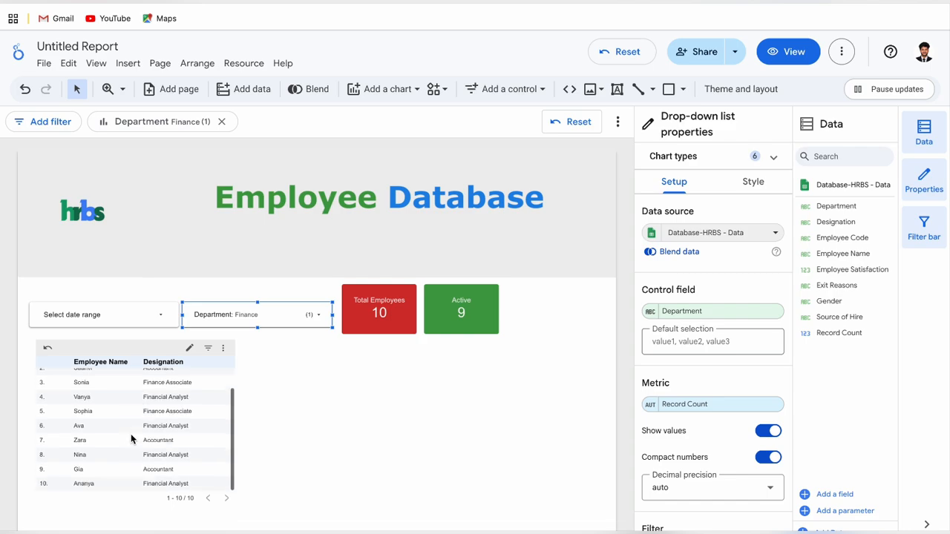
scroll(131, 433, "up", 3)
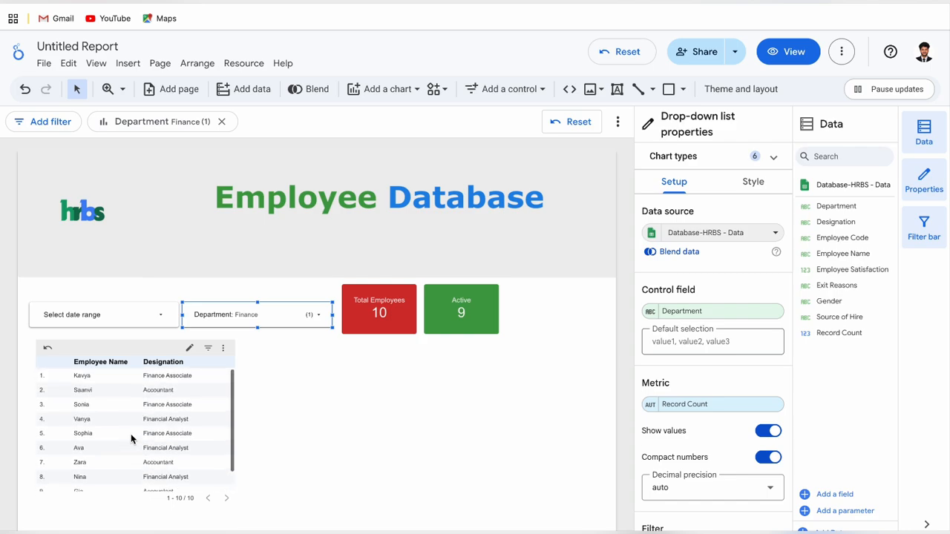
Step: Add HR to the department selection alongside Finance and close the list
left_click(291, 321)
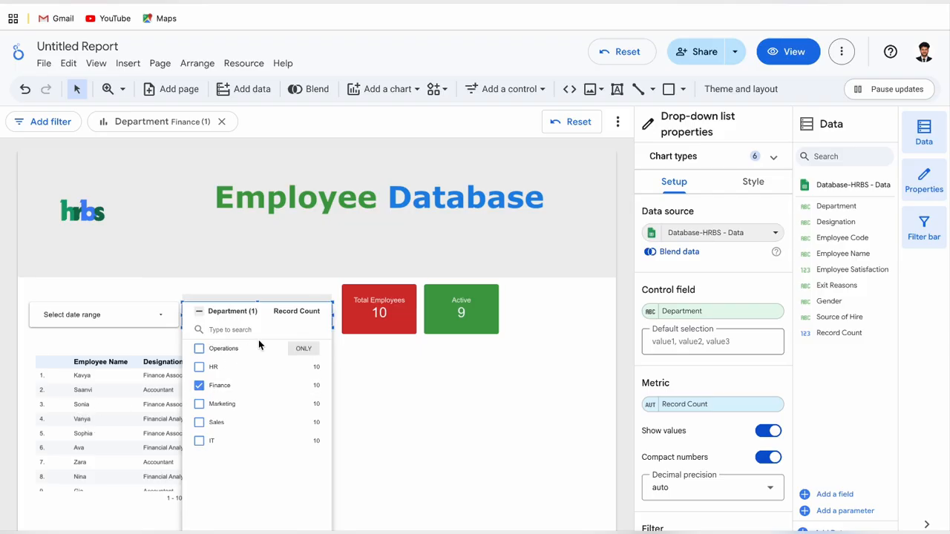
left_click(200, 369)
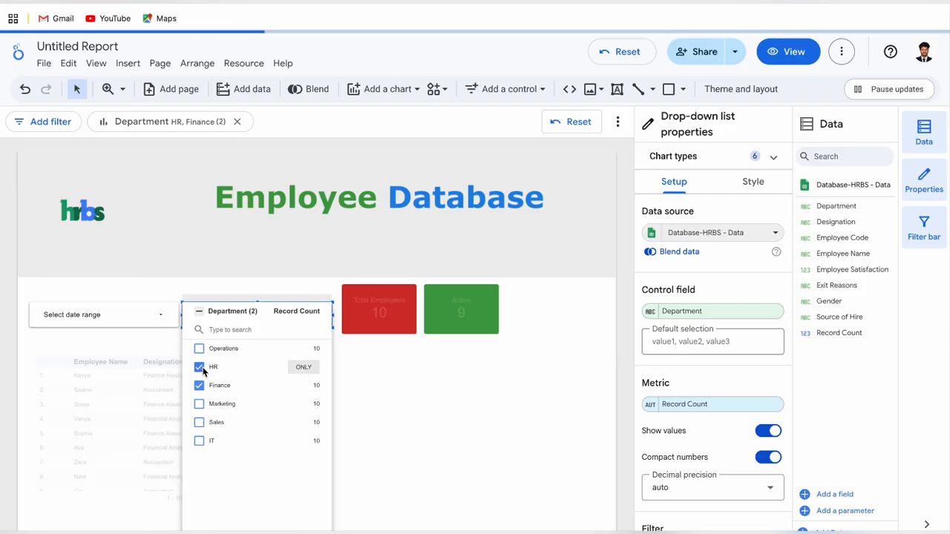
left_click(358, 408)
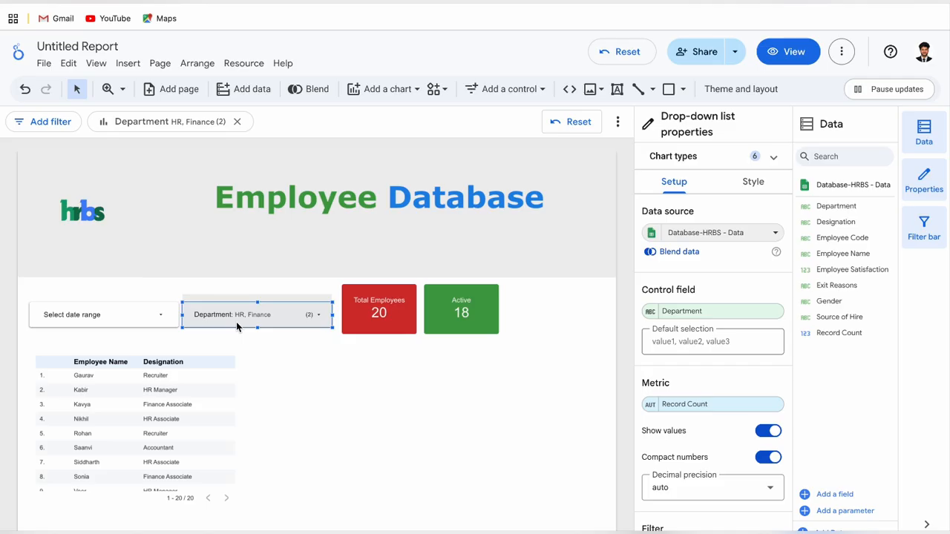
Step: Check the visualising plan for the item after the filters, and add a pie chart beside the employee table with Gender as dimension
key("ctrl+Right")
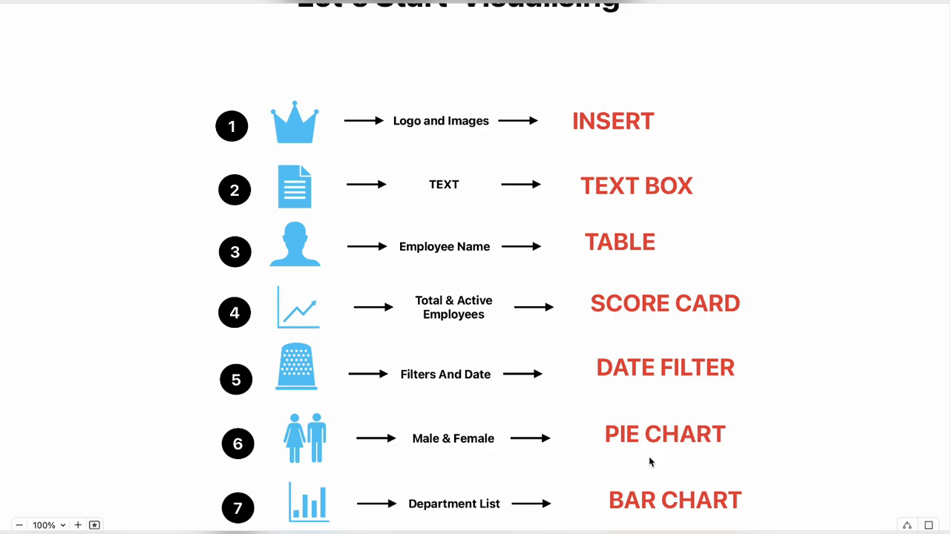
key("ctrl+Left")
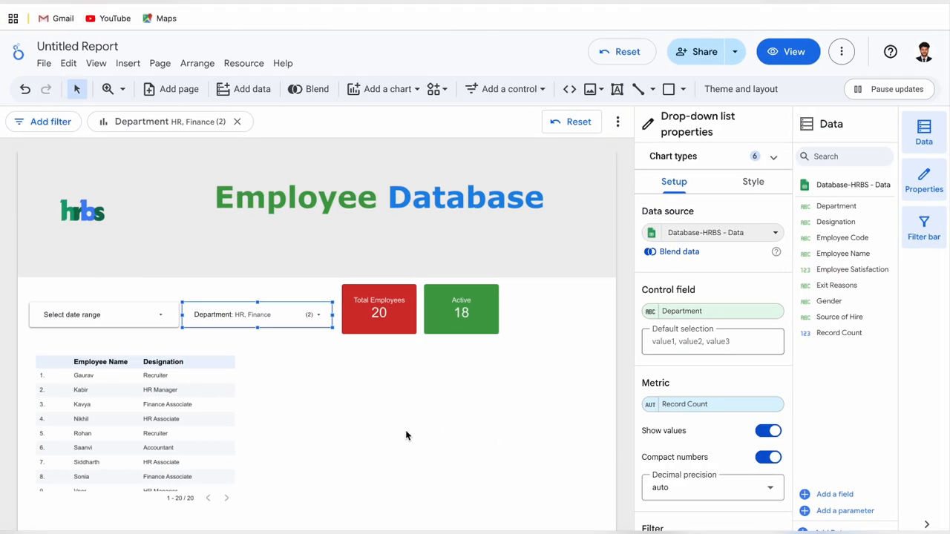
left_click(396, 90)
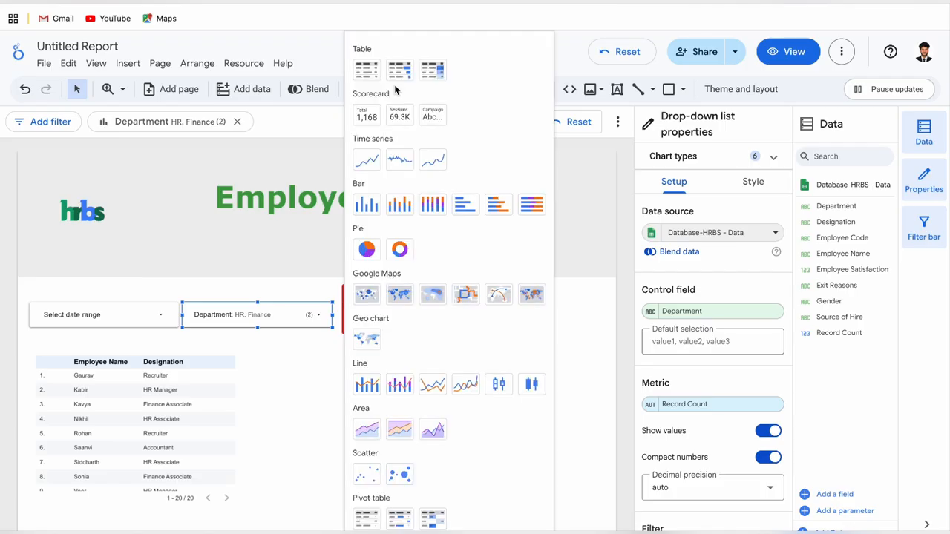
left_click(374, 251)
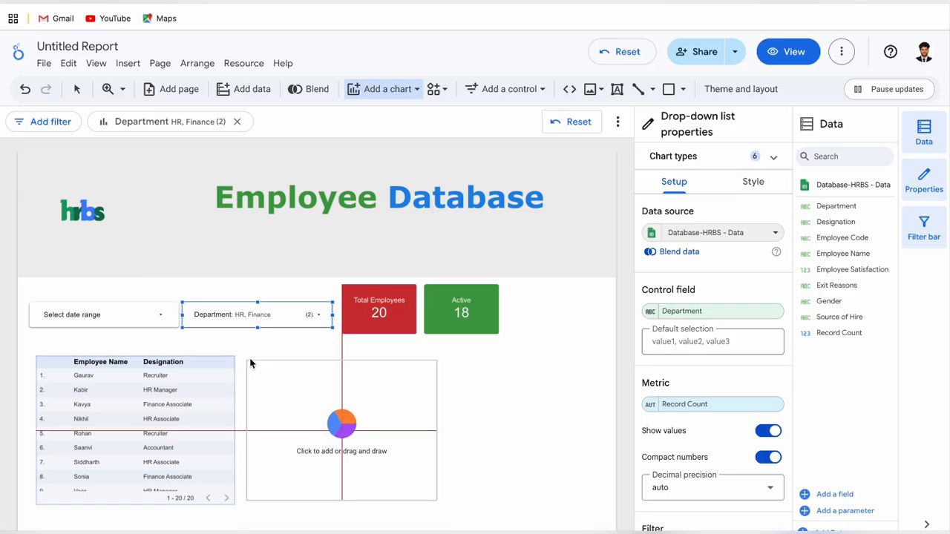
left_click(250, 363)
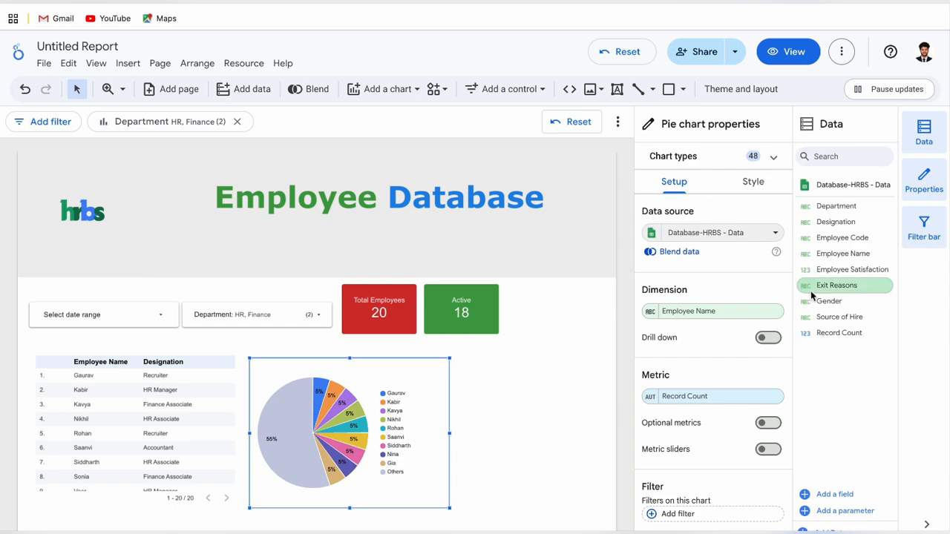
left_click_drag(828, 301, 699, 313)
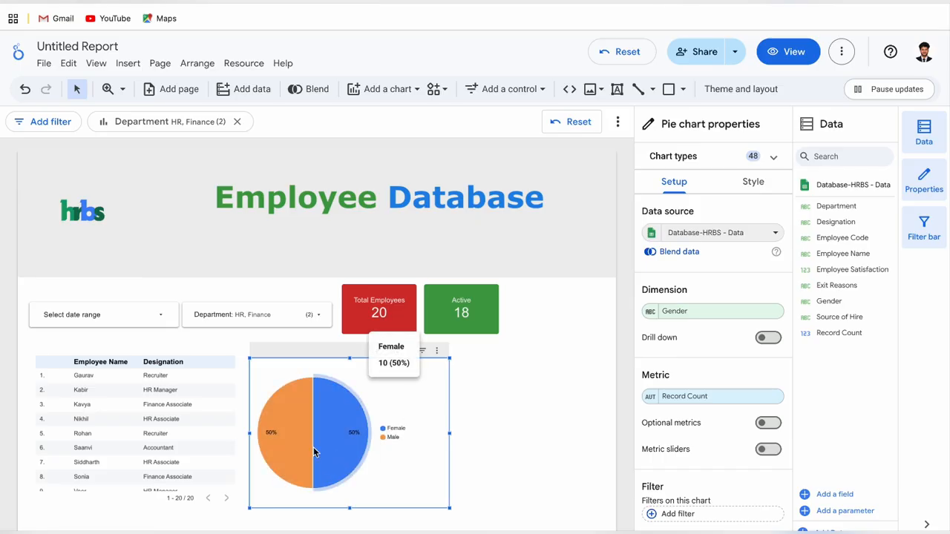
Step: Inspect the gender pie chart's slices and resize the chart narrower, at about the height of the employee table
mouse_move(276, 439)
mouse_move(332, 449)
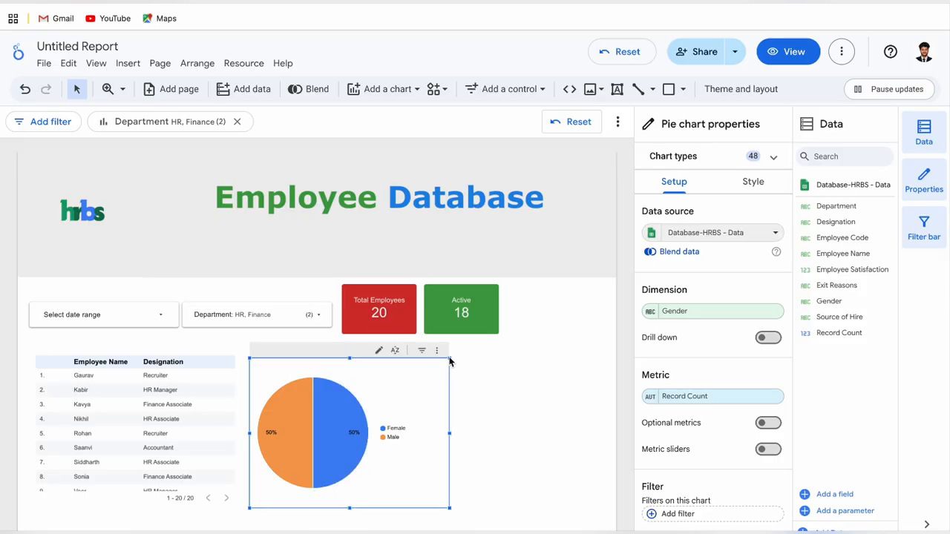
left_click_drag(449, 359, 363, 374)
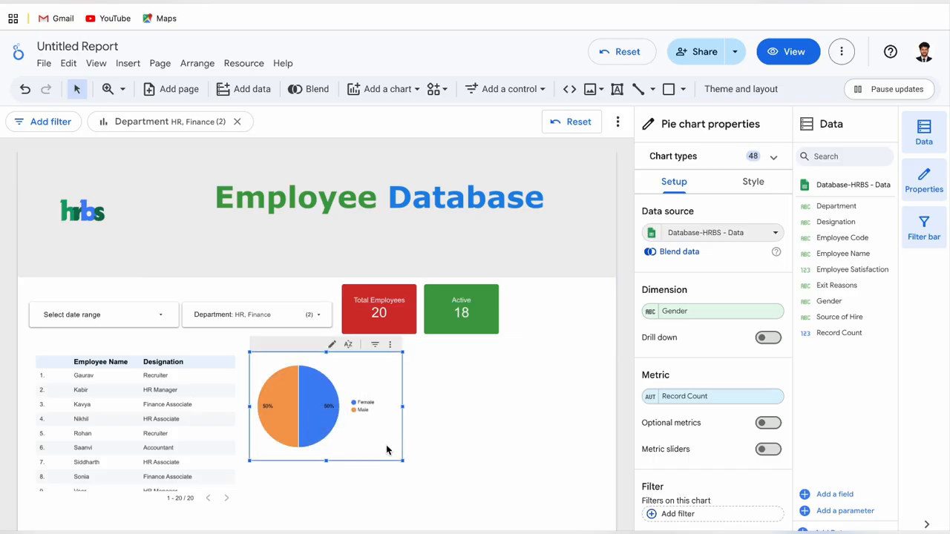
left_click_drag(399, 462, 400, 495)
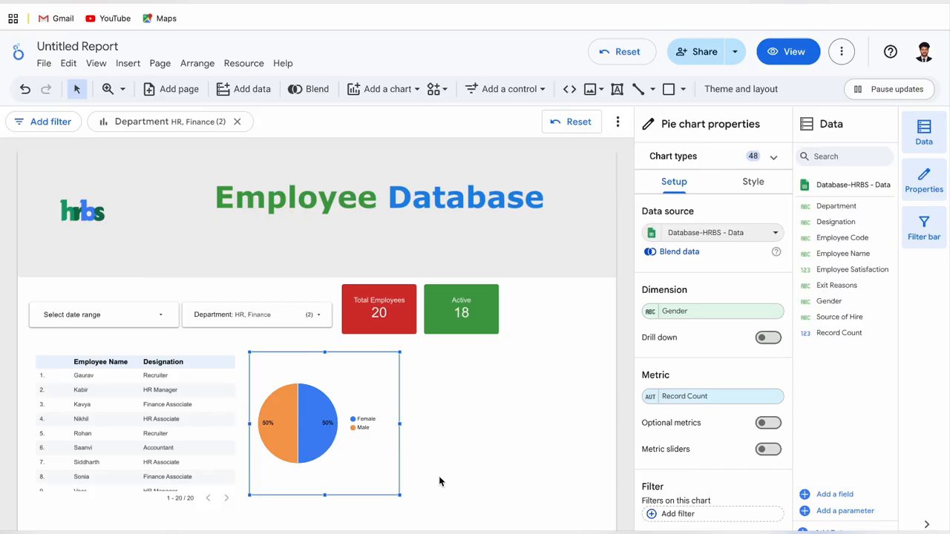
Step: Reset the department filter, and filter the report by the pie chart's Male slice to look through the employee table
mouse_move(316, 420)
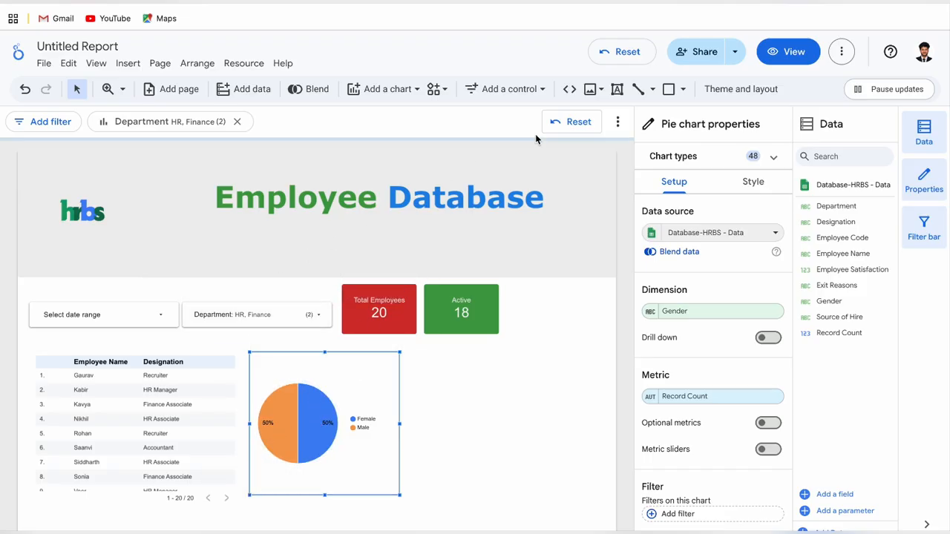
left_click(556, 126)
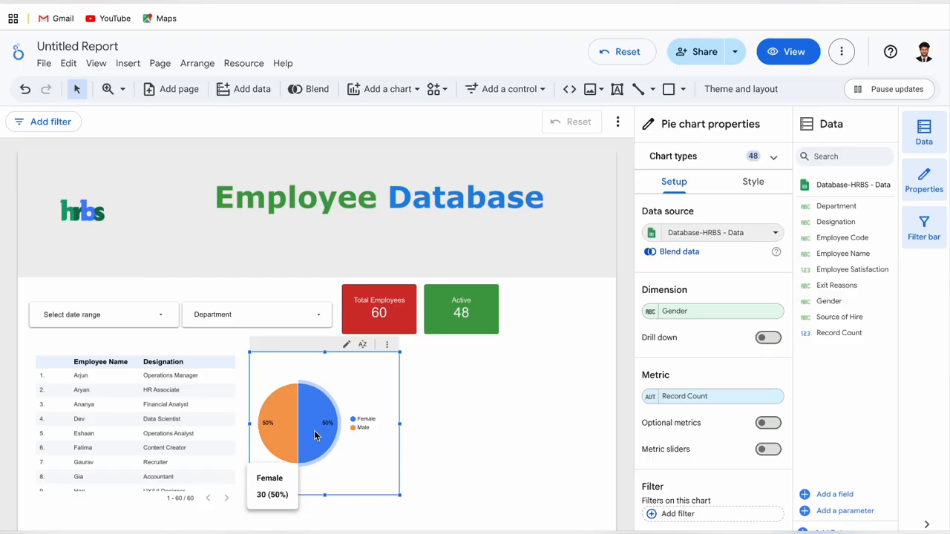
left_click(267, 445)
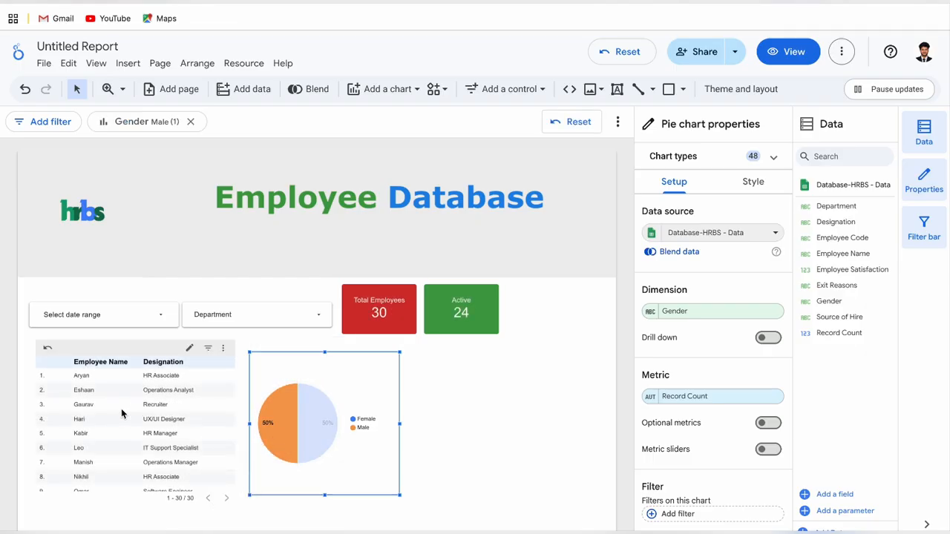
scroll(178, 424, "down", 5)
scroll(122, 413, "up", 4)
scroll(122, 413, "up", 2)
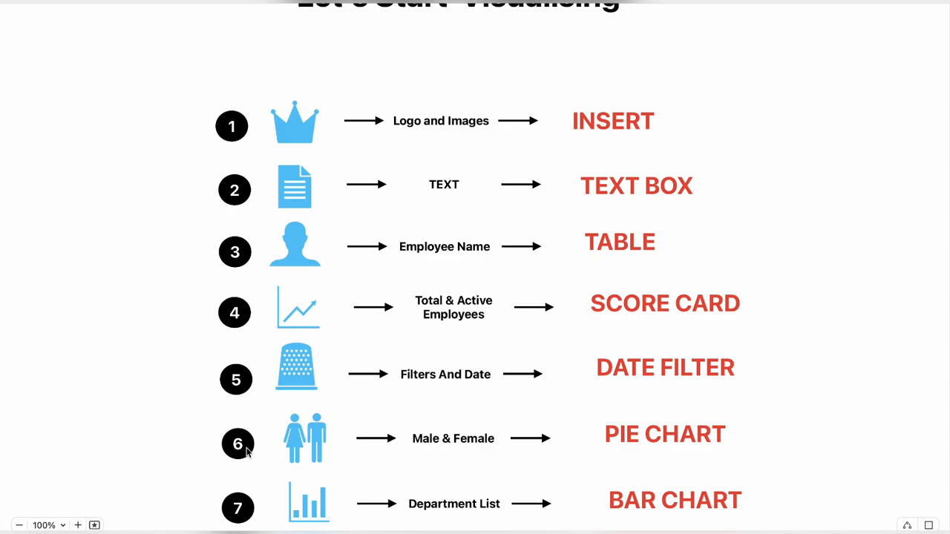
Step: Check the visualising plan for the item after the pie chart, return to the report and reset the gender filter
scroll(274, 470, "down", 2)
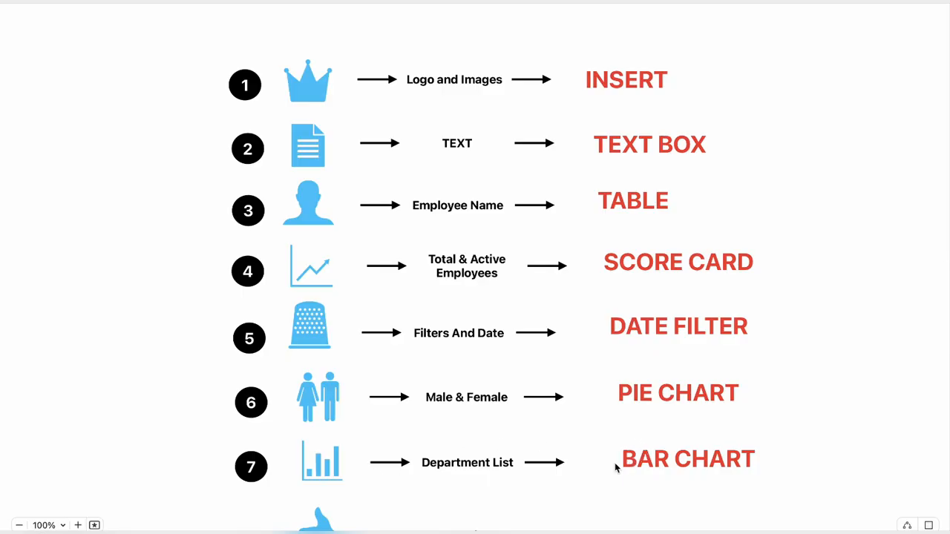
key("ctrl+Left")
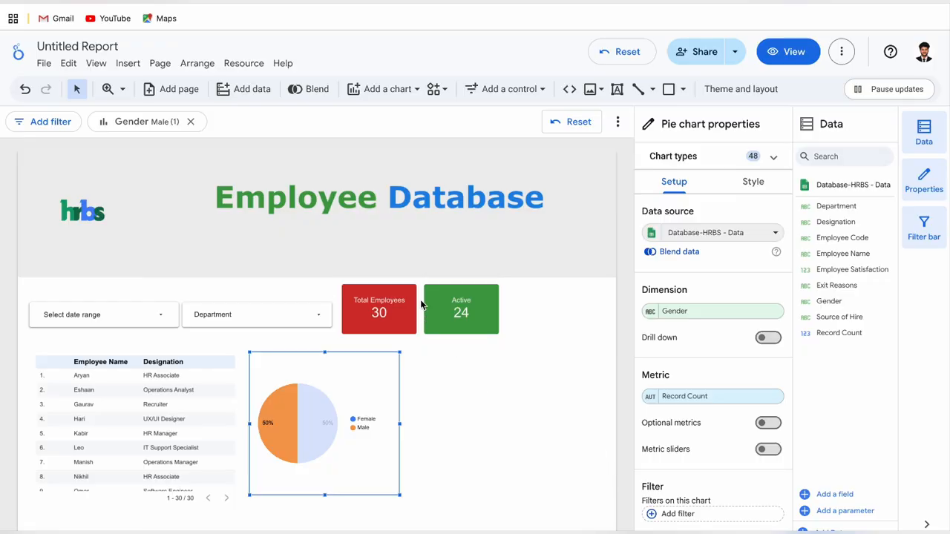
left_click(565, 122)
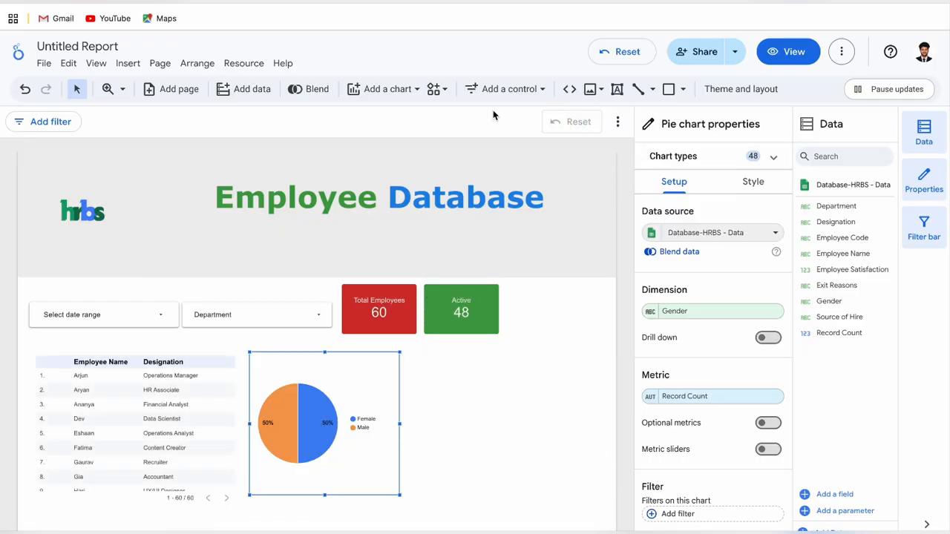
Step: Add a column chart beside the gender pie chart, below the Active scorecard
left_click(386, 89)
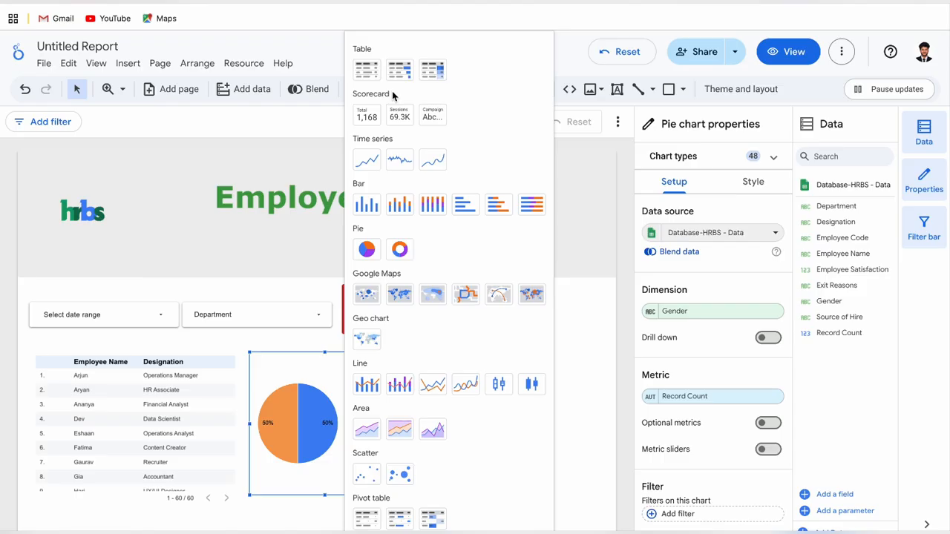
left_click(373, 209)
left_click(409, 355)
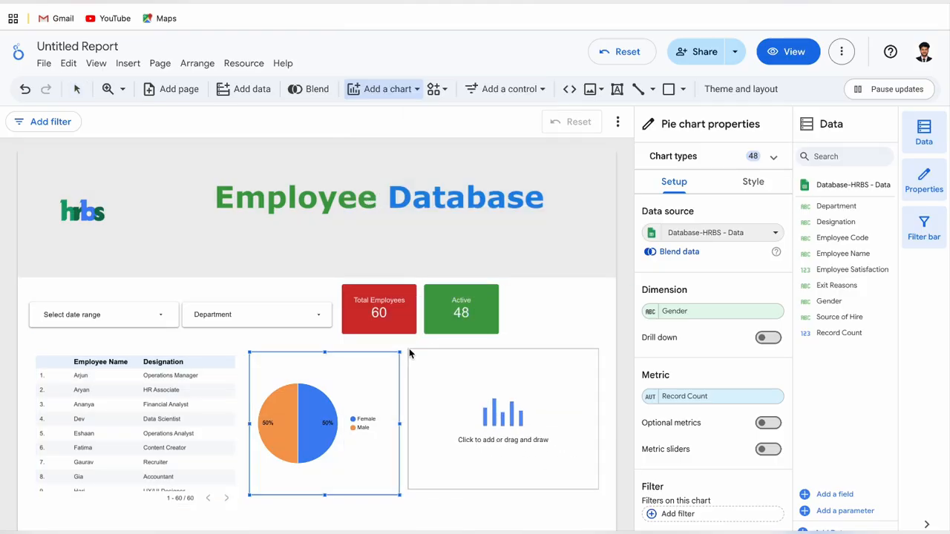
left_click(409, 353)
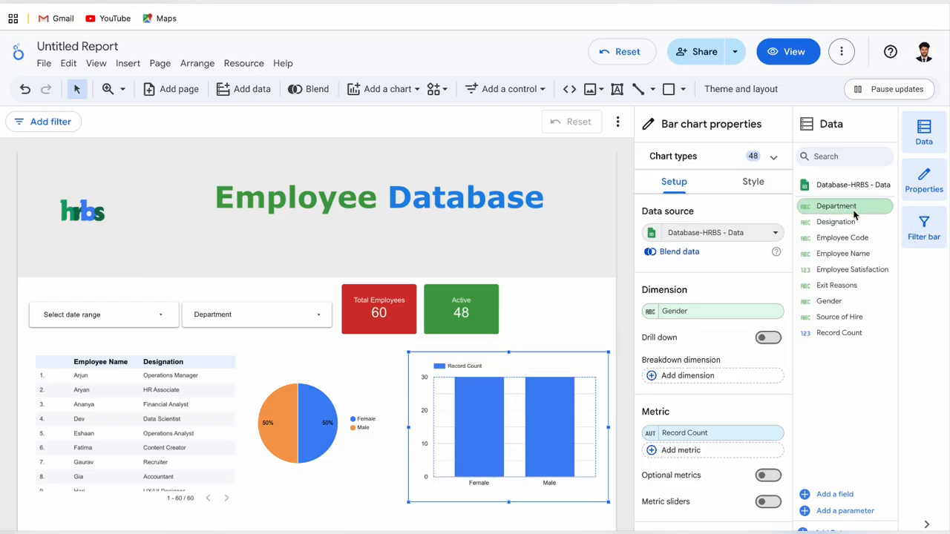
Step: Set the column chart's dimension to Department, and filter the report by its Finance column to look through the employee table and gender pie
left_click_drag(853, 214, 725, 317)
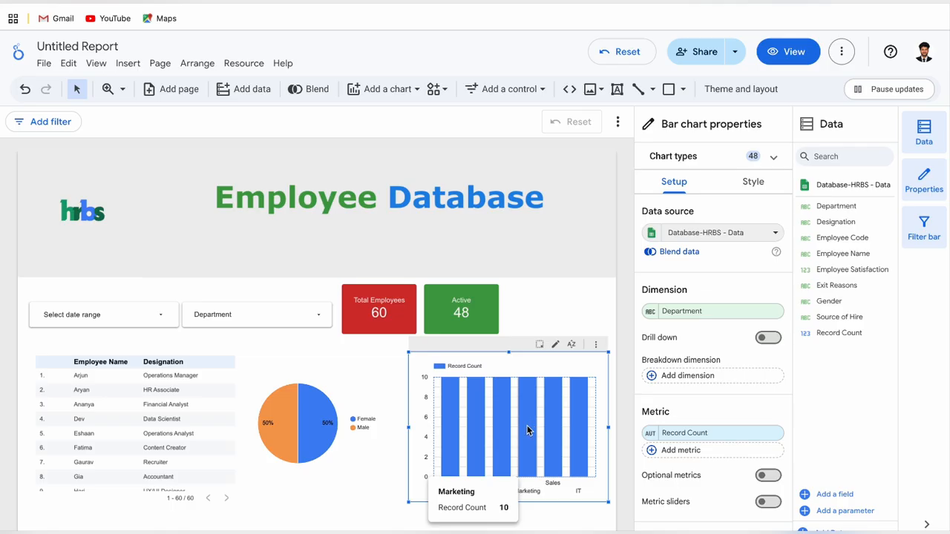
left_click(502, 417)
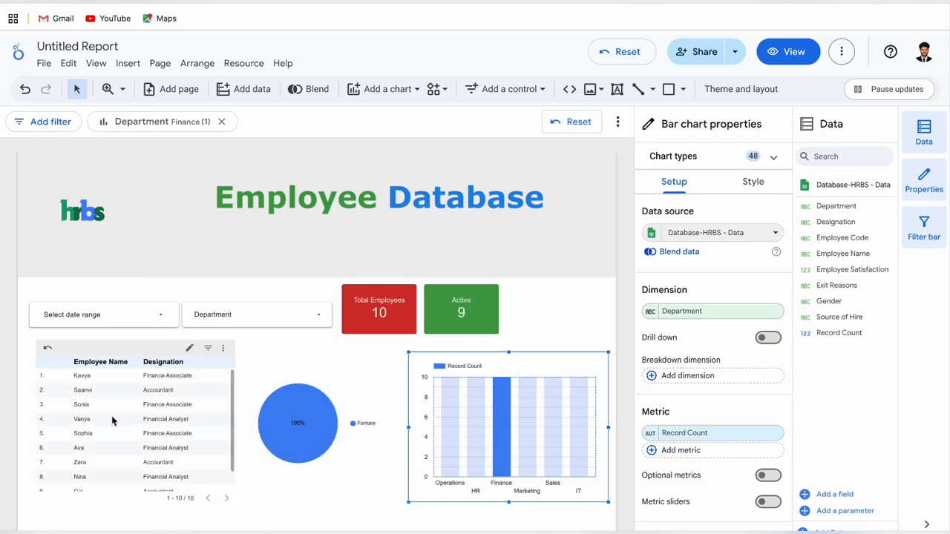
scroll(111, 416, "down", 2)
scroll(112, 415, "up", 2)
scroll(111, 416, "down", 2)
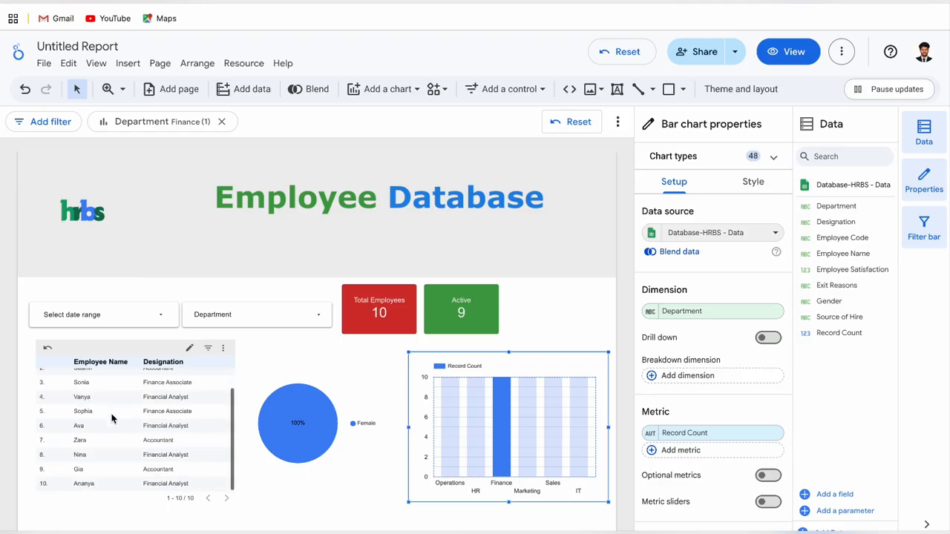
scroll(156, 413, "up", 2)
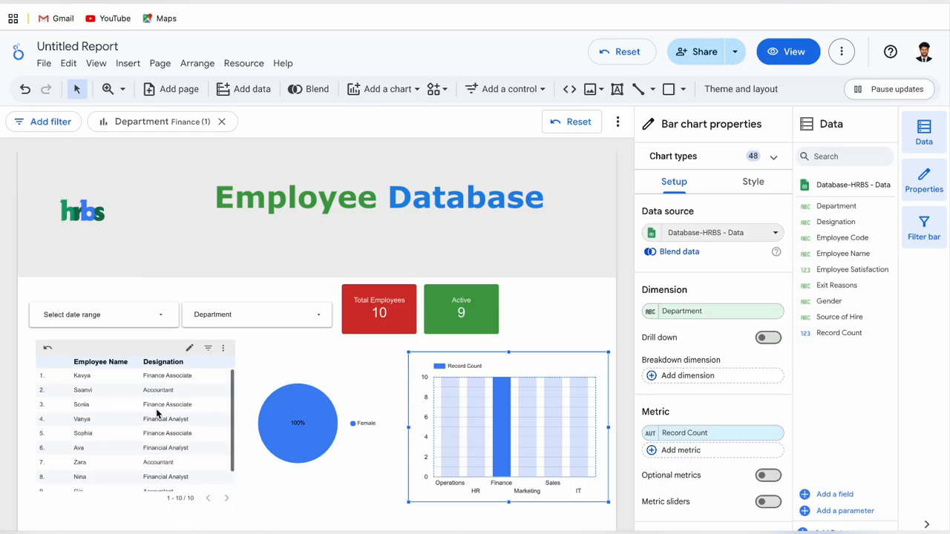
mouse_move(331, 436)
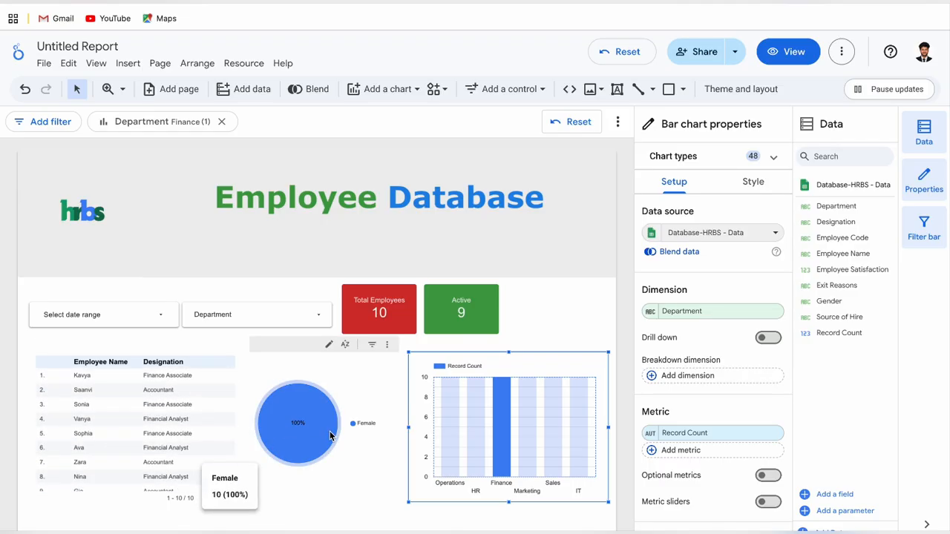
Step: Filter the report by the column chart's Sales column and look through the employee table, and switch the filter to Operations
left_click(552, 433)
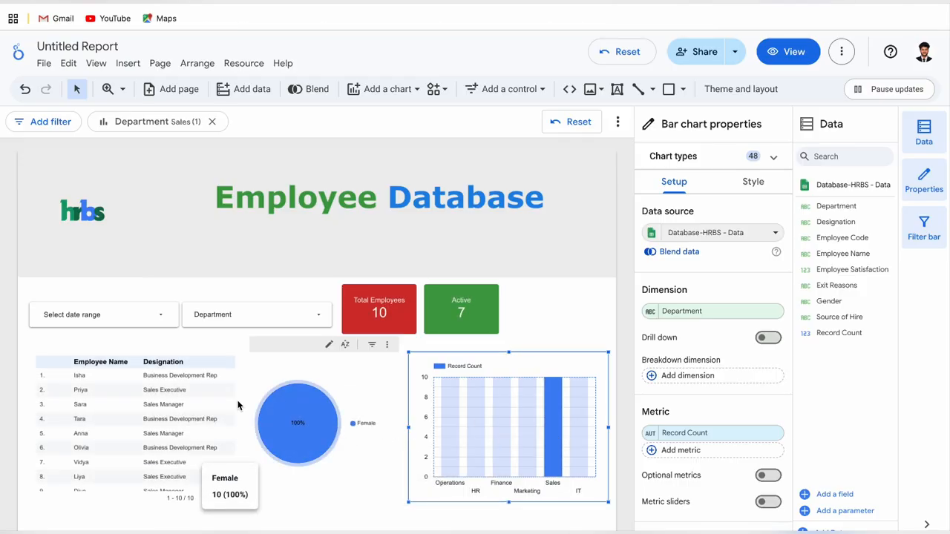
scroll(136, 406, "down", 1)
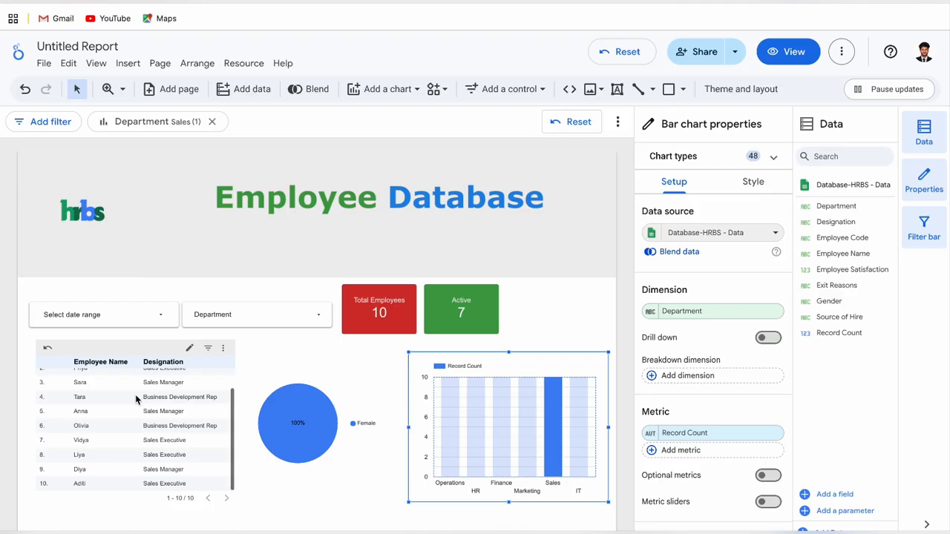
left_click(452, 451)
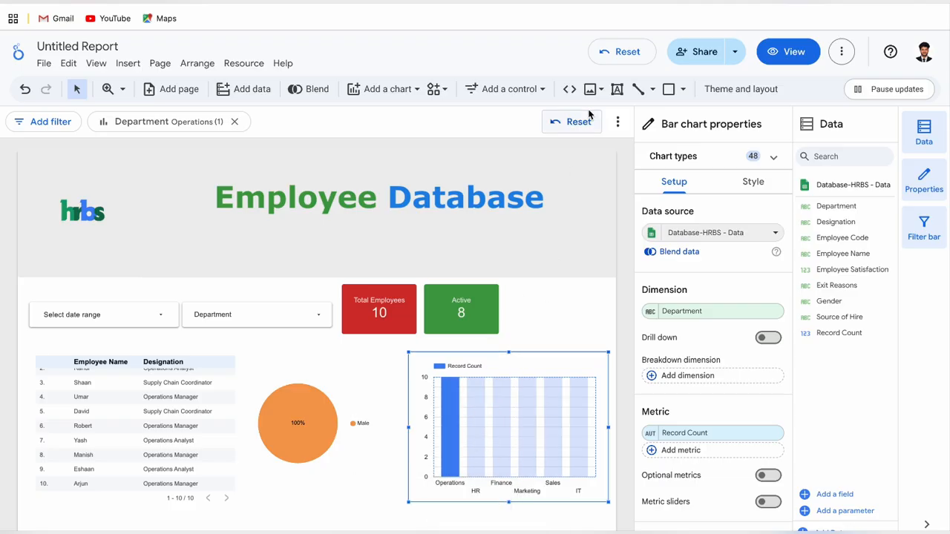
Step: Check the visualising plan for the item after the department bar chart, return to the report and reset the department filter
key("ctrl+Right")
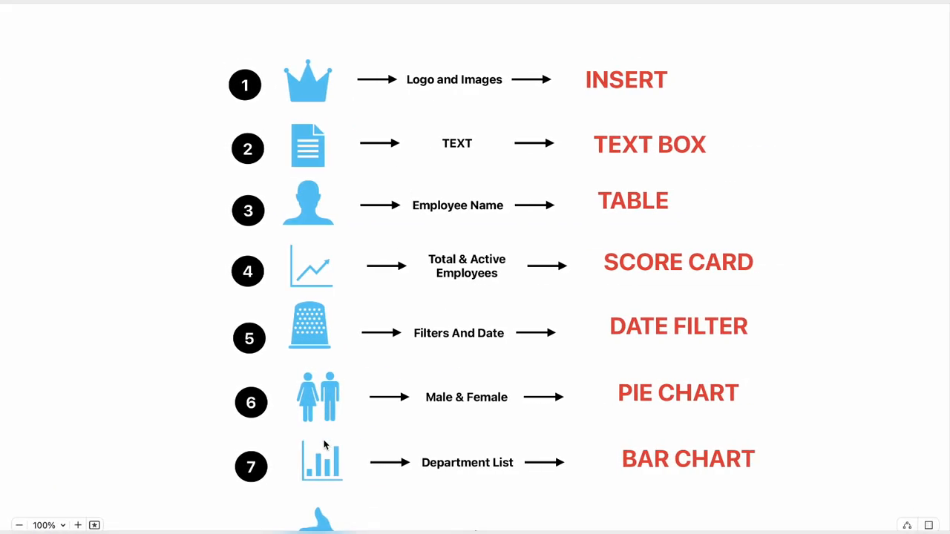
scroll(324, 444, "down", 2)
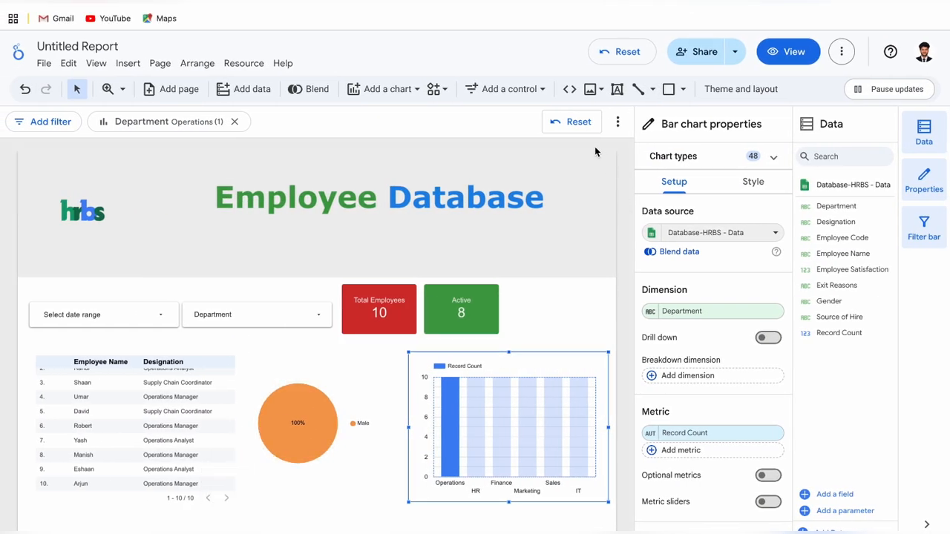
left_click(583, 124)
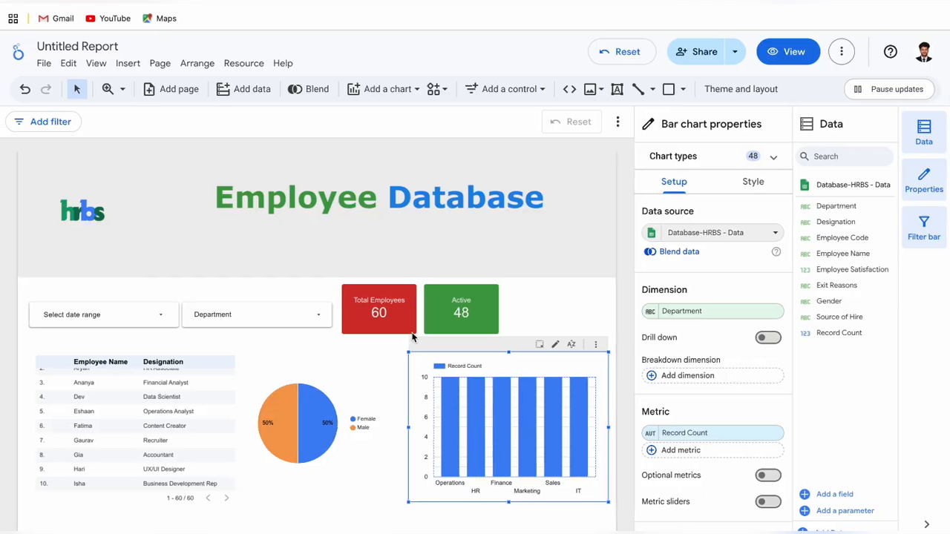
Step: Duplicate the Active scorecard and place the copy beside it in the scorecard row
left_click(472, 320)
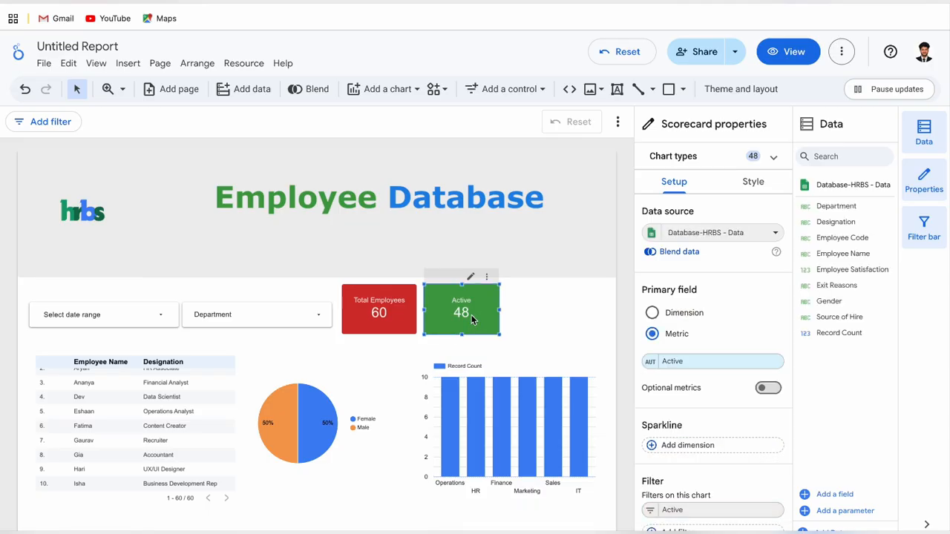
key("super+v")
left_click_drag(491, 248, 568, 245)
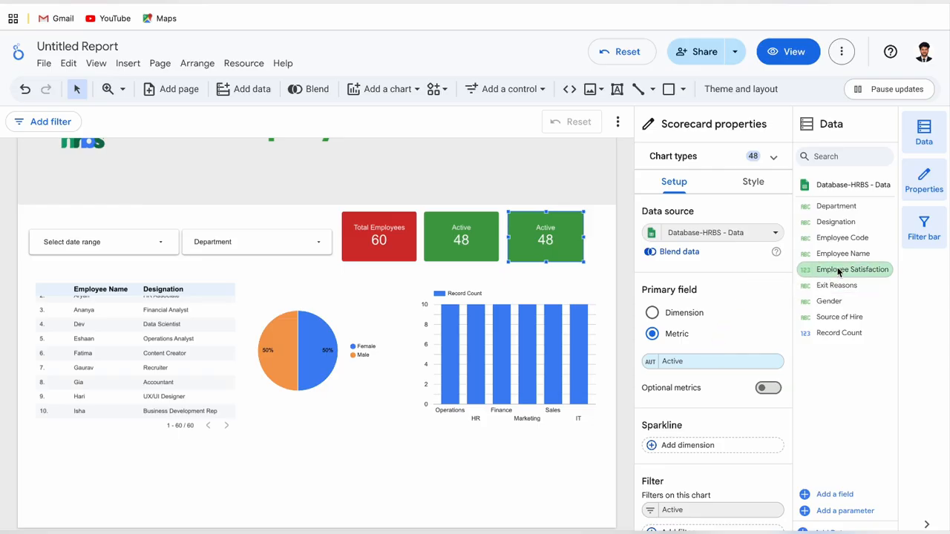
Step: Set the copied scorecard's metric to Employee Satisfaction with the Average aggregation
left_click_drag(822, 273, 675, 361)
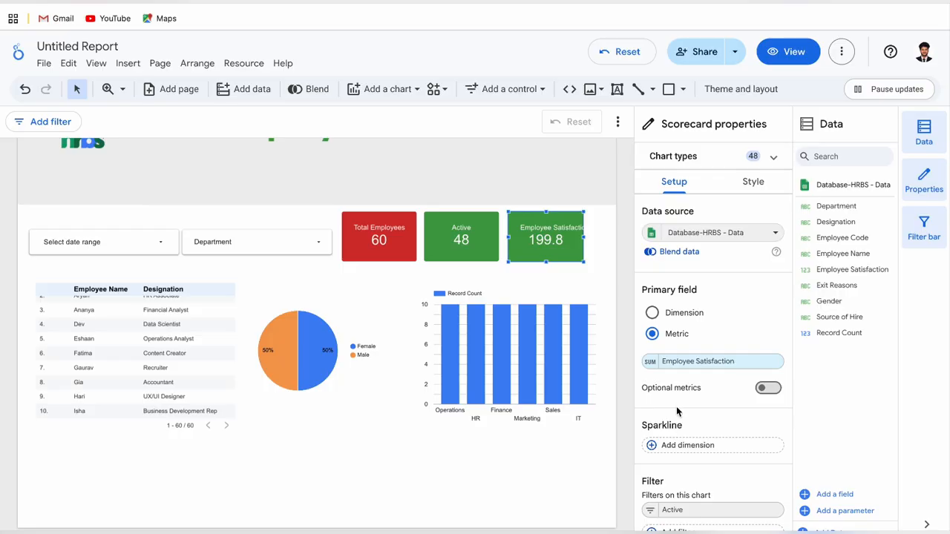
left_click(650, 362)
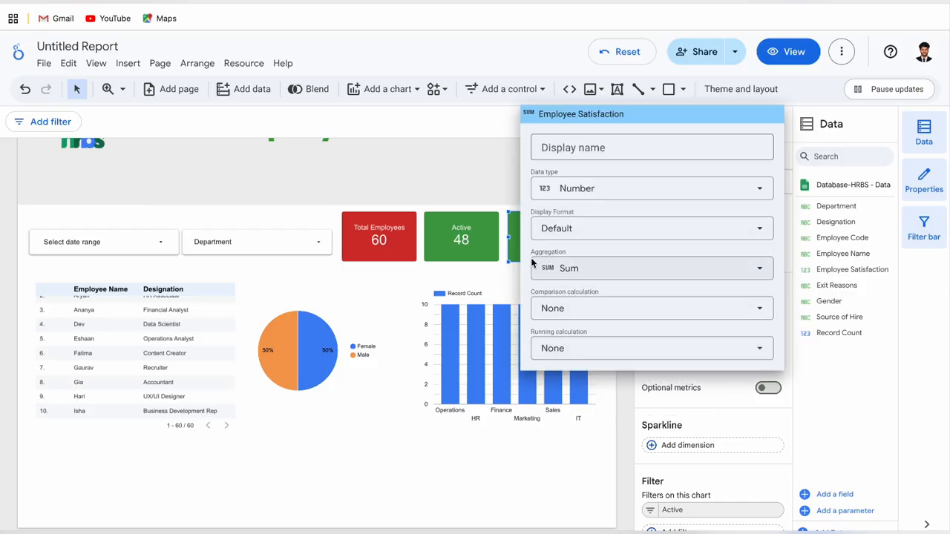
left_click(582, 274)
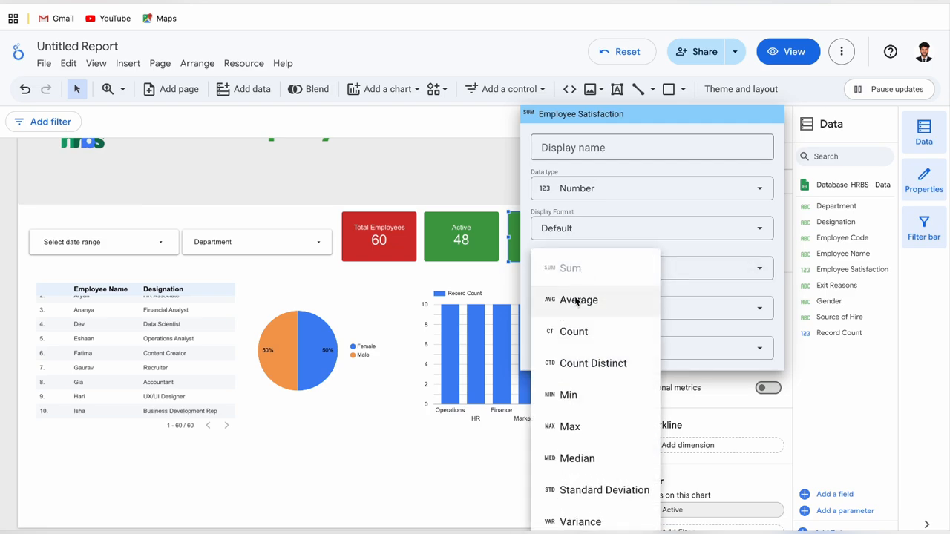
left_click(573, 300)
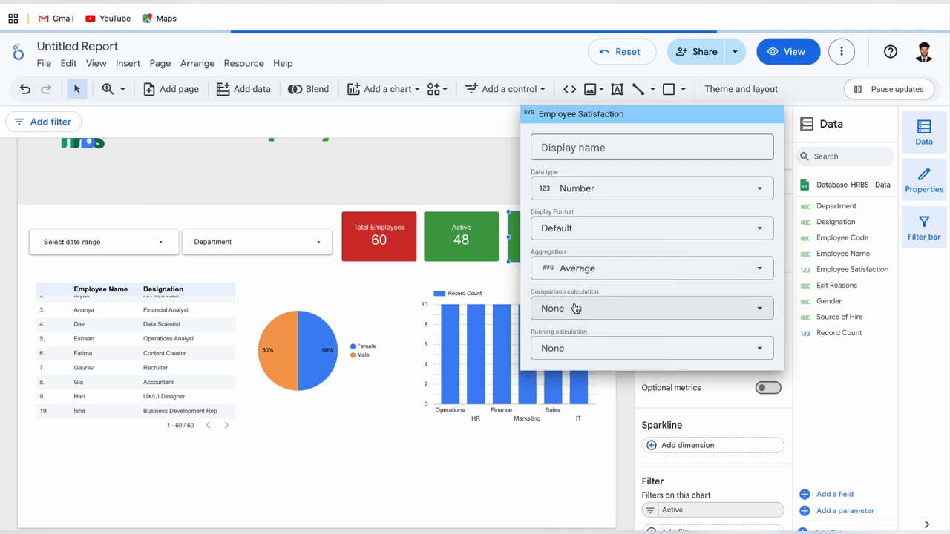
left_click(574, 446)
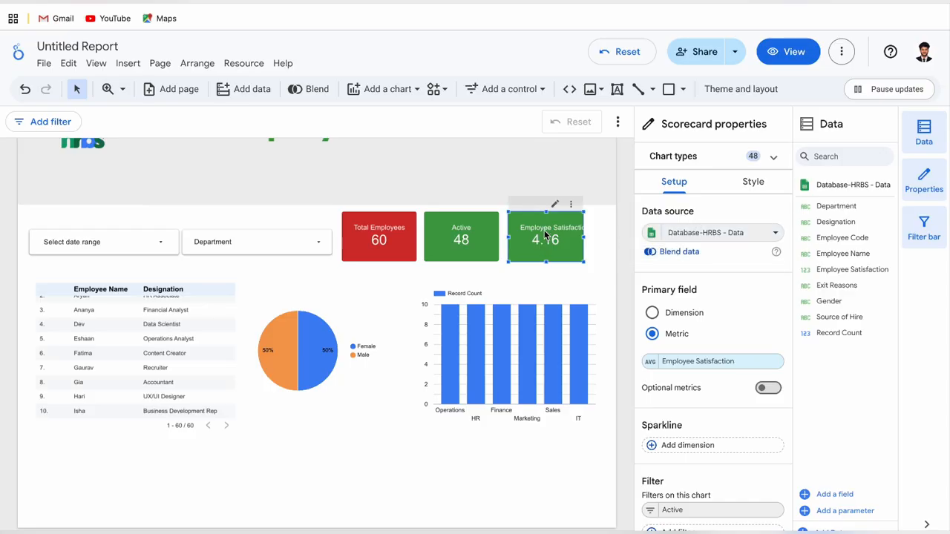
Step: Change the Employee Satisfaction scorecard's background to teal
left_click(738, 190)
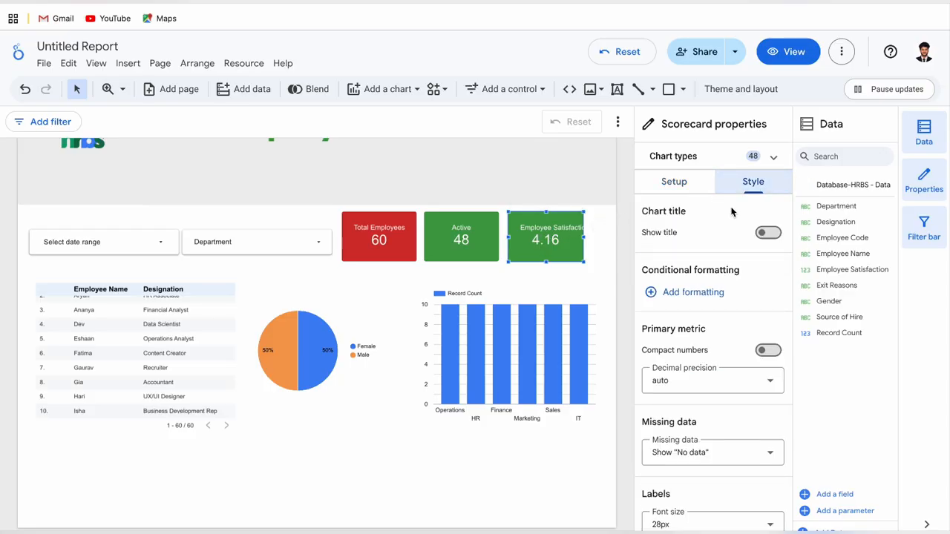
scroll(706, 393, "down", 6)
left_click(685, 472)
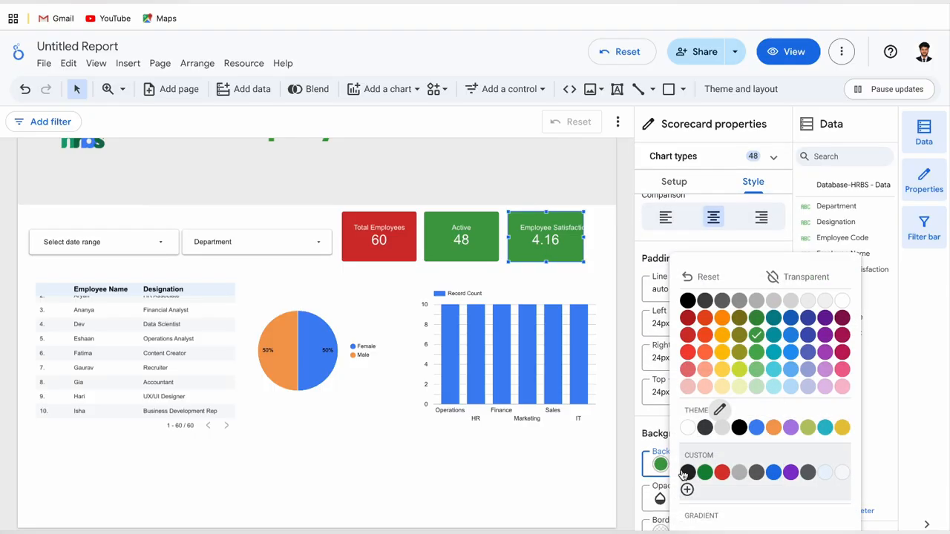
left_click(772, 354)
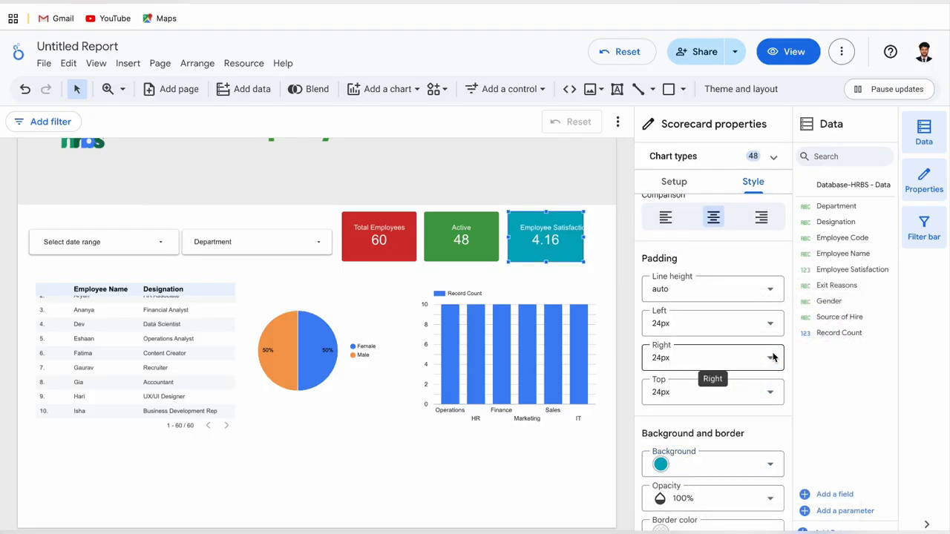
left_click(445, 496)
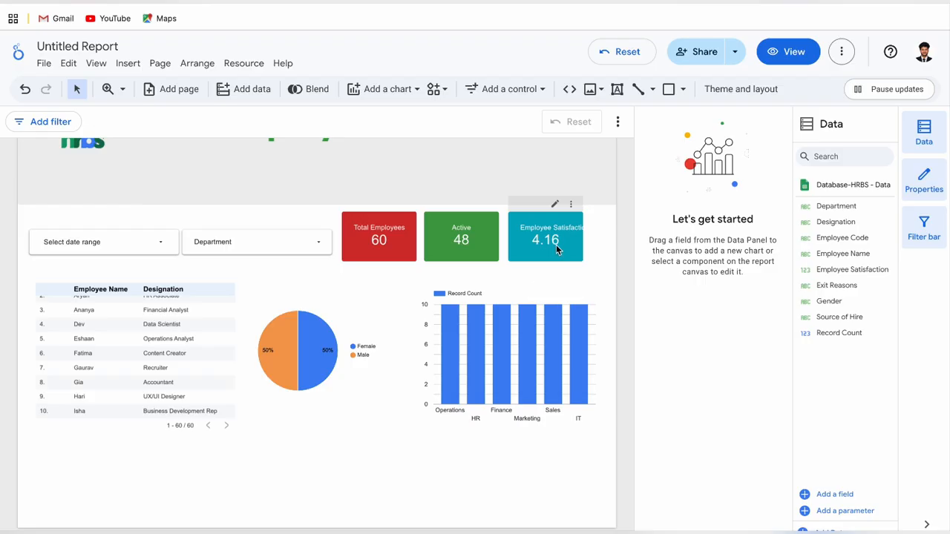
Step: Check the visualising plan for the item after Employee Satisfaction, and add a donut chart below the employee table
key("ctrl+Right")
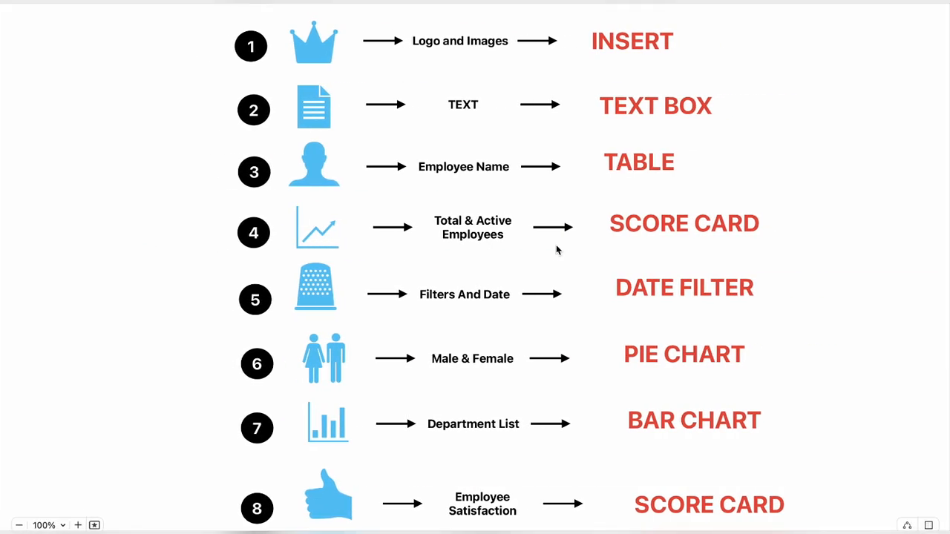
scroll(479, 408, "down", 5)
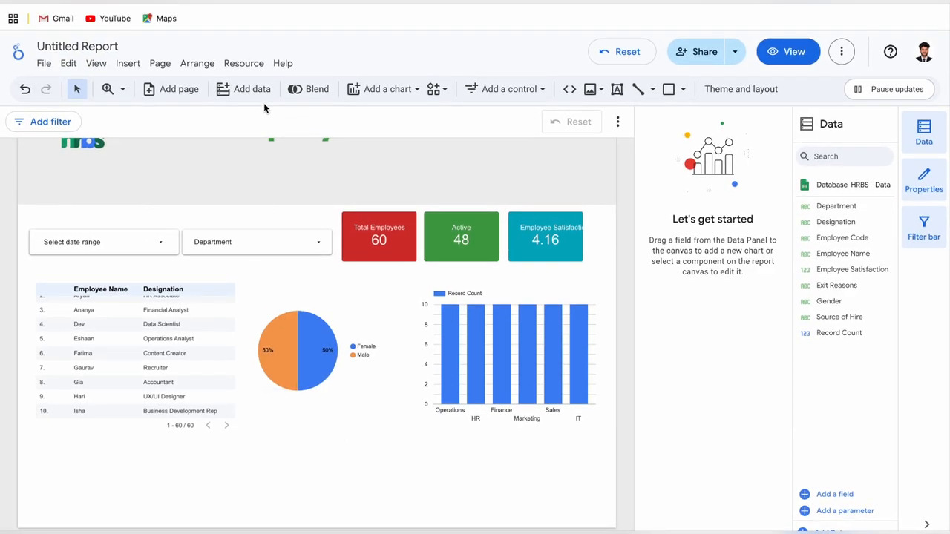
left_click(375, 90)
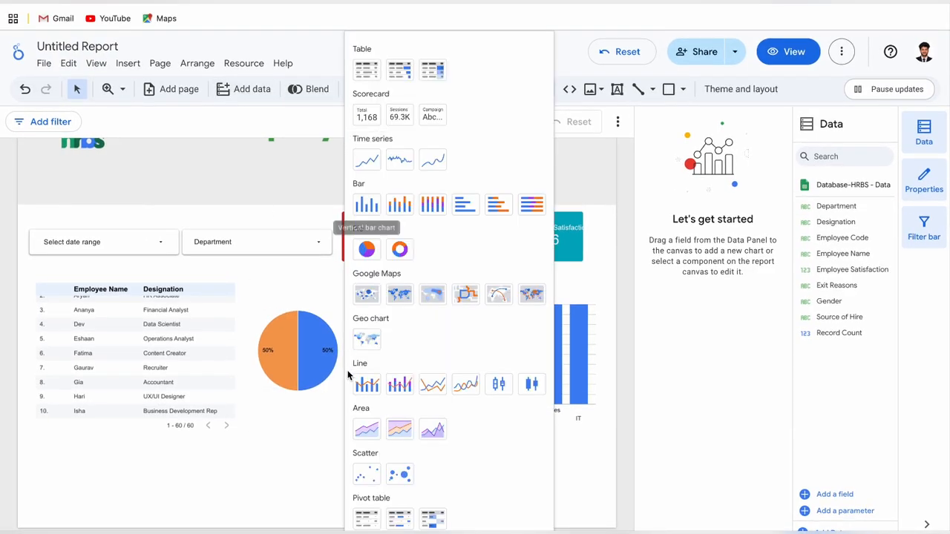
left_click(400, 251)
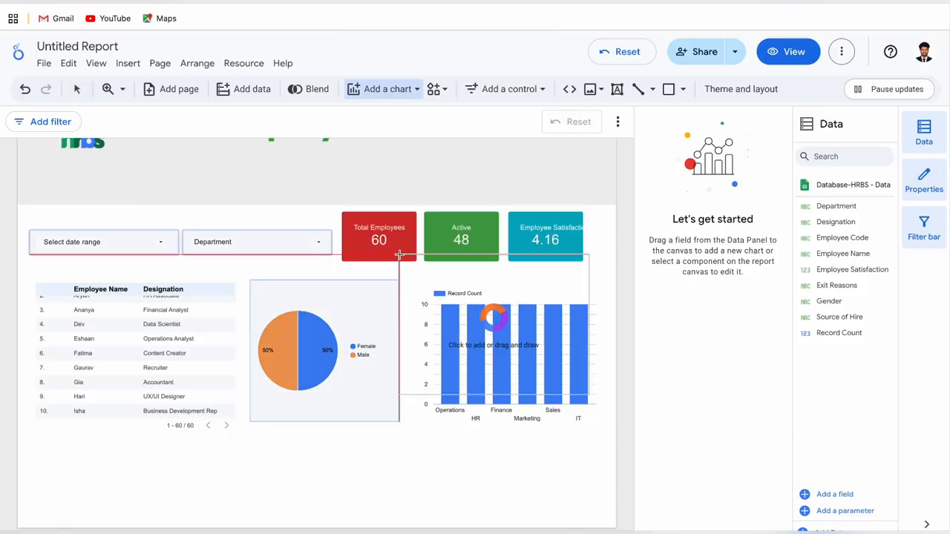
left_click(43, 450)
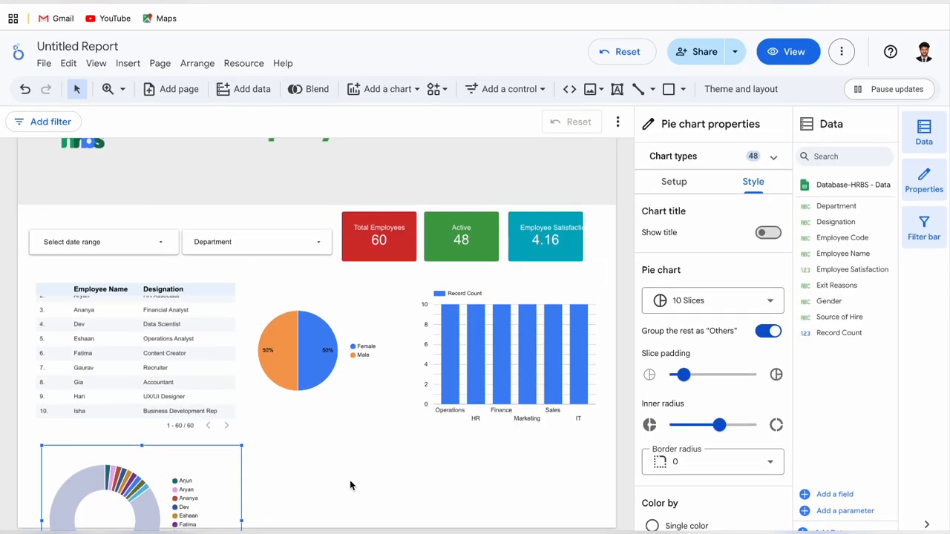
scroll(353, 483, "down", 1)
scroll(353, 483, "up", 1)
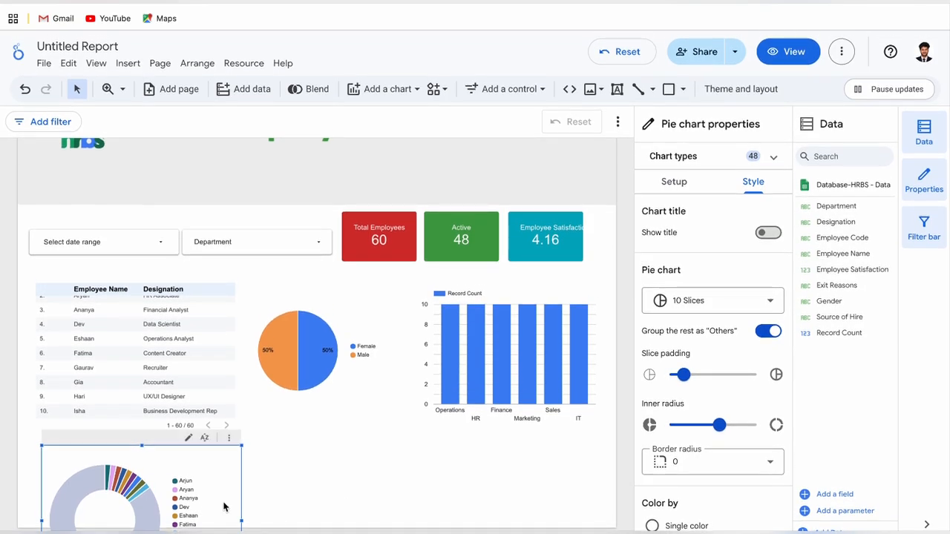
right_click(219, 491)
mouse_move(312, 473)
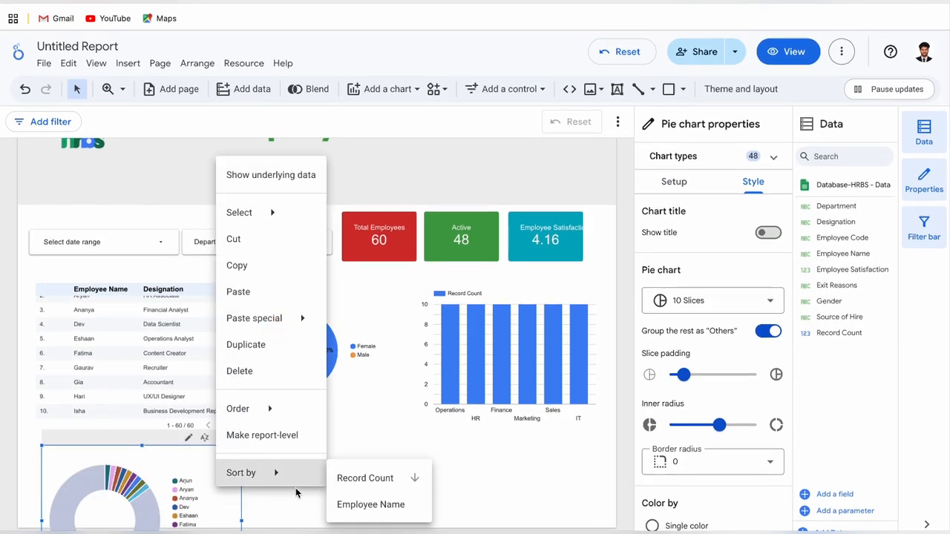
left_click(369, 455)
Step: Shrink the donut chart and move it up directly under the employee table
scroll(382, 427, "down", 1)
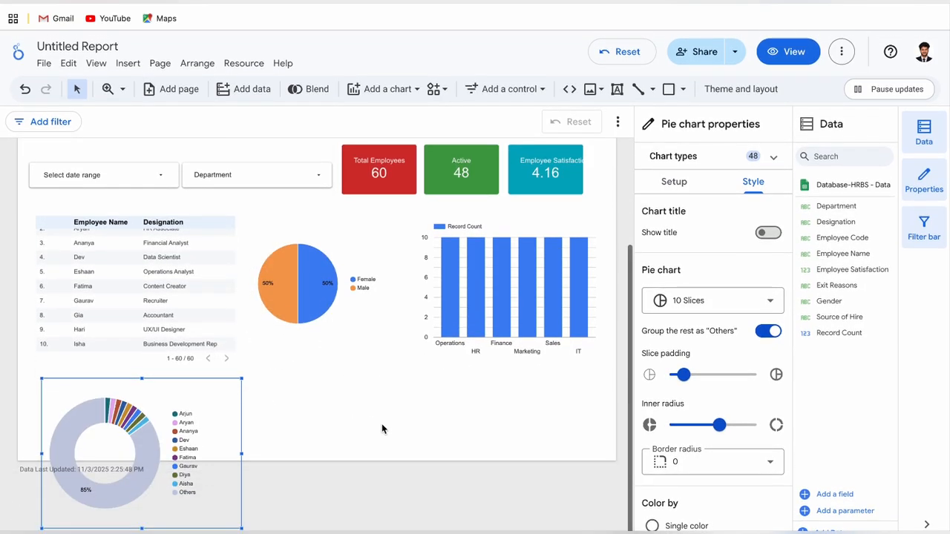
left_click_drag(234, 416, 212, 415)
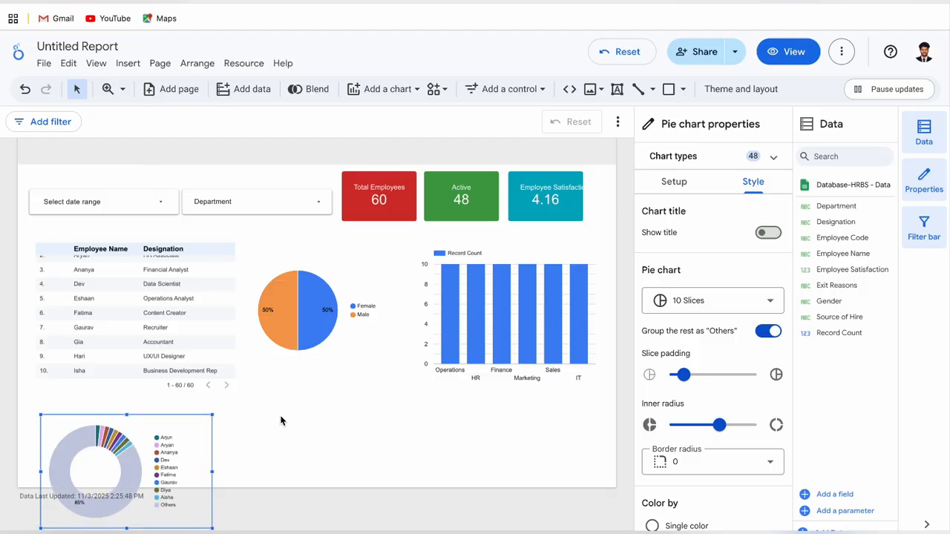
left_click(280, 421)
left_click_drag(180, 444, 182, 403)
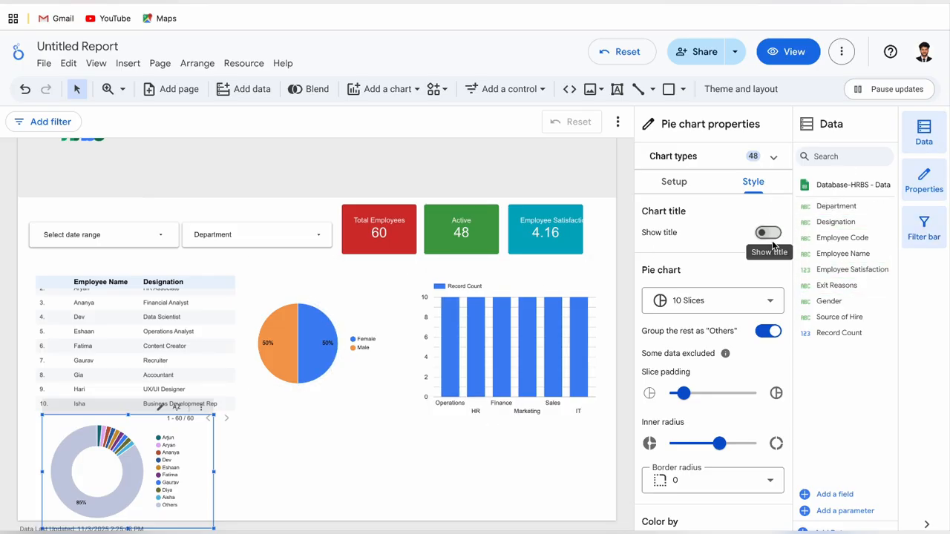
Step: Set the donut chart's dimension to Source of Hire and inspect its LinkedIn slice
left_click(677, 184)
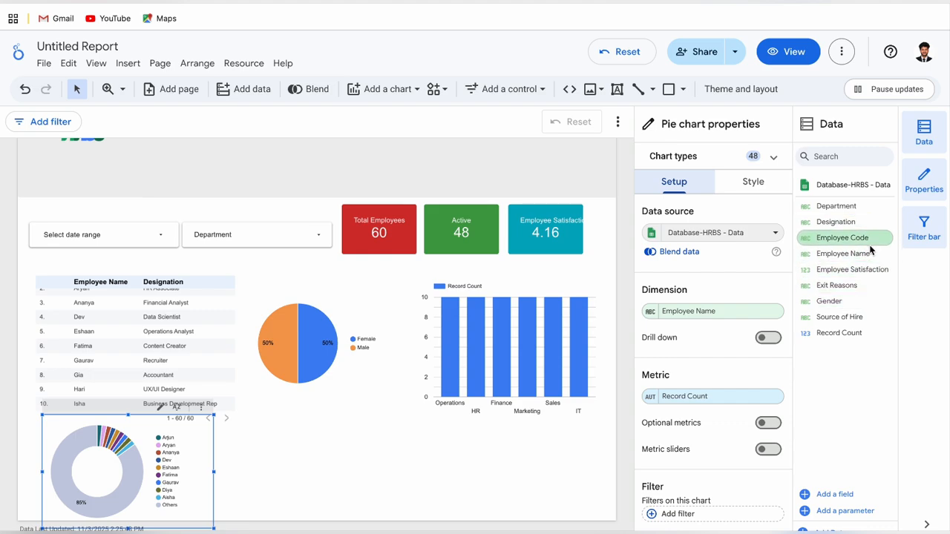
left_click_drag(861, 315, 690, 312)
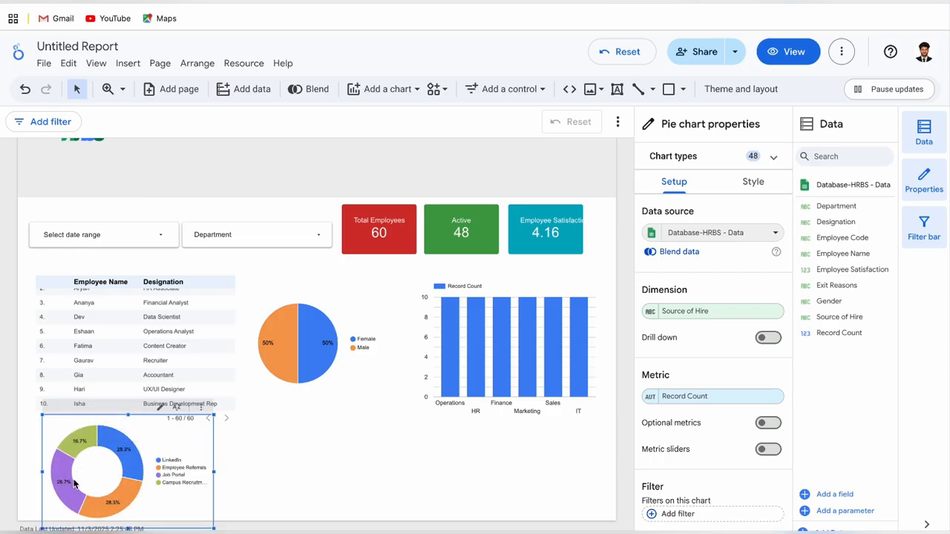
mouse_move(125, 451)
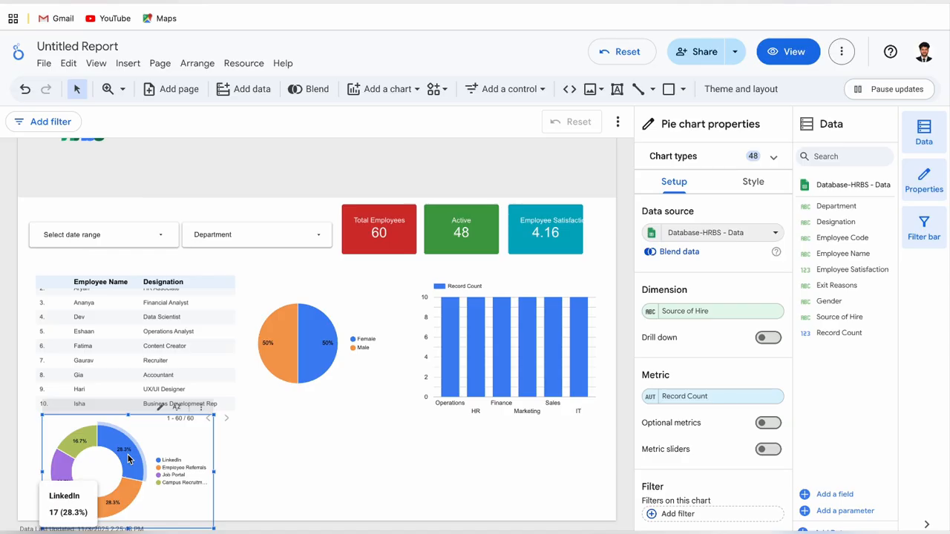
Step: Cross-filter the dashboard by each Source of Hire slice in turn, examine the table, scorecards and charts, and reset the filters
left_click(128, 460)
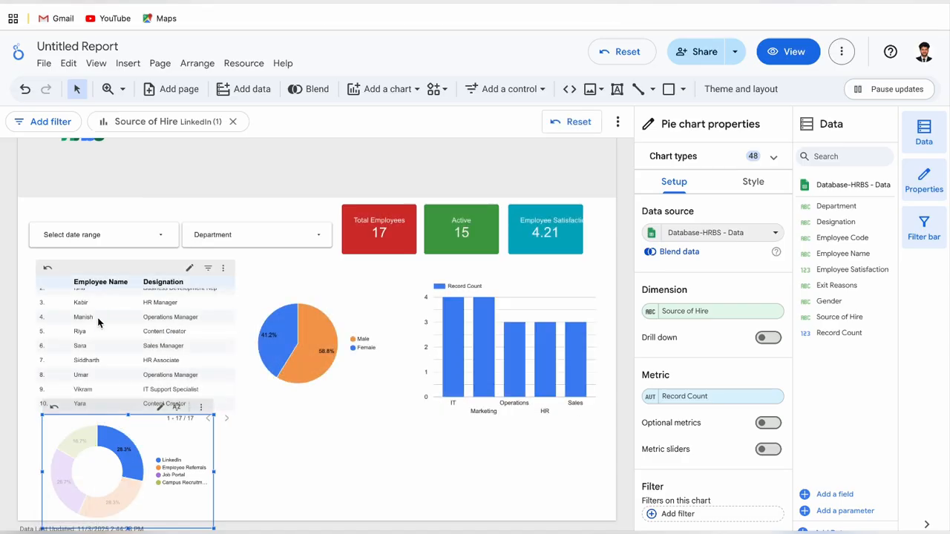
scroll(106, 342, "down", 5)
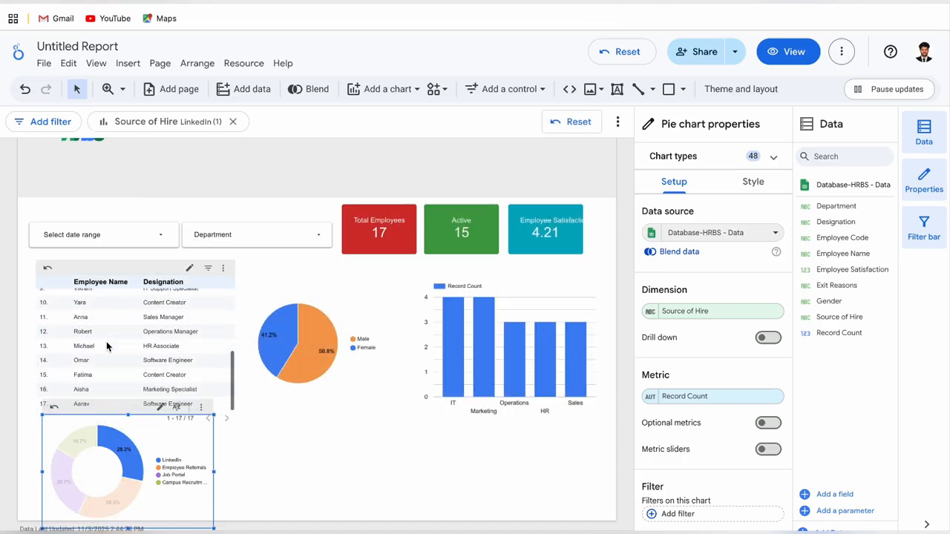
scroll(107, 342, "up", 5)
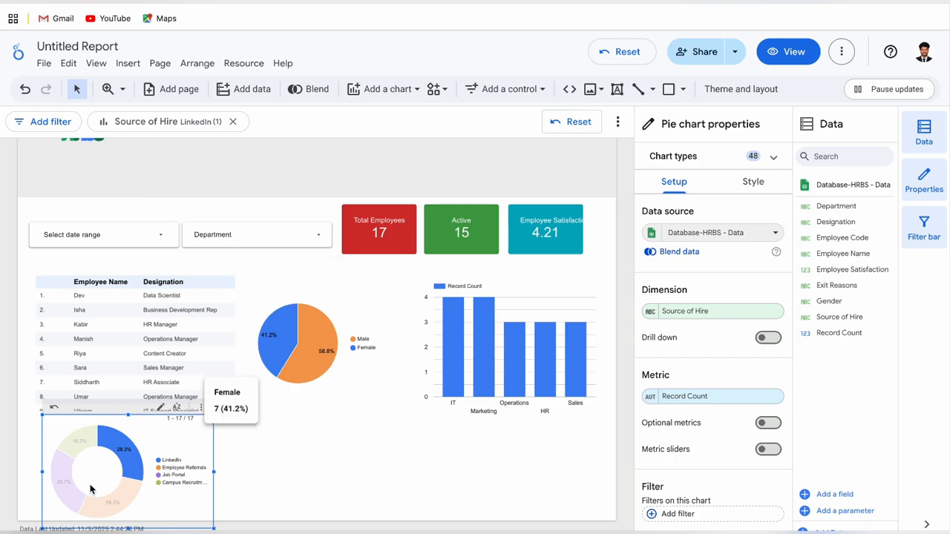
left_click(114, 504)
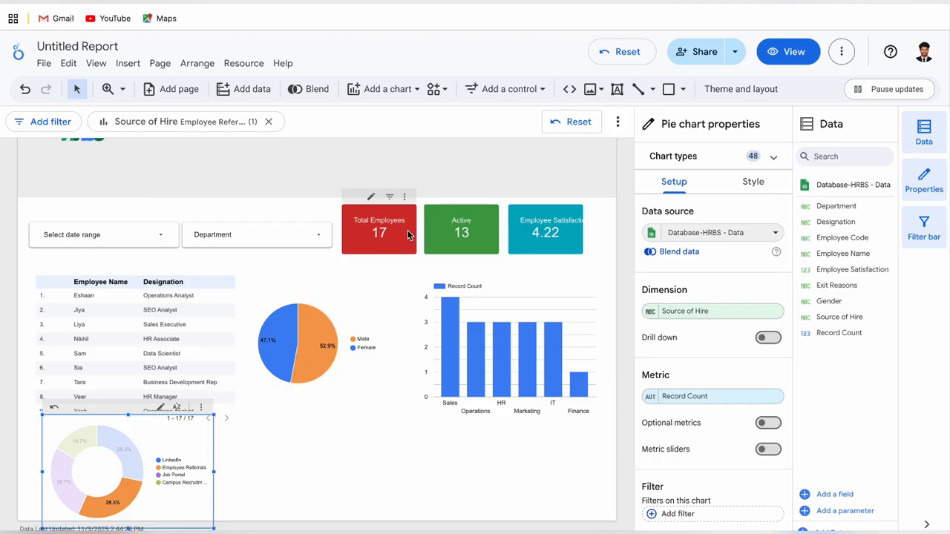
left_click(73, 444)
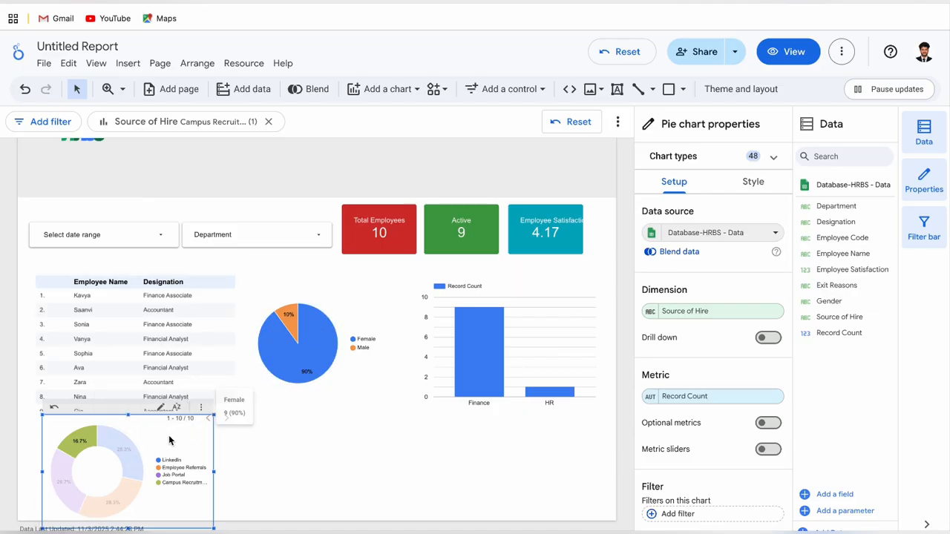
mouse_move(77, 438)
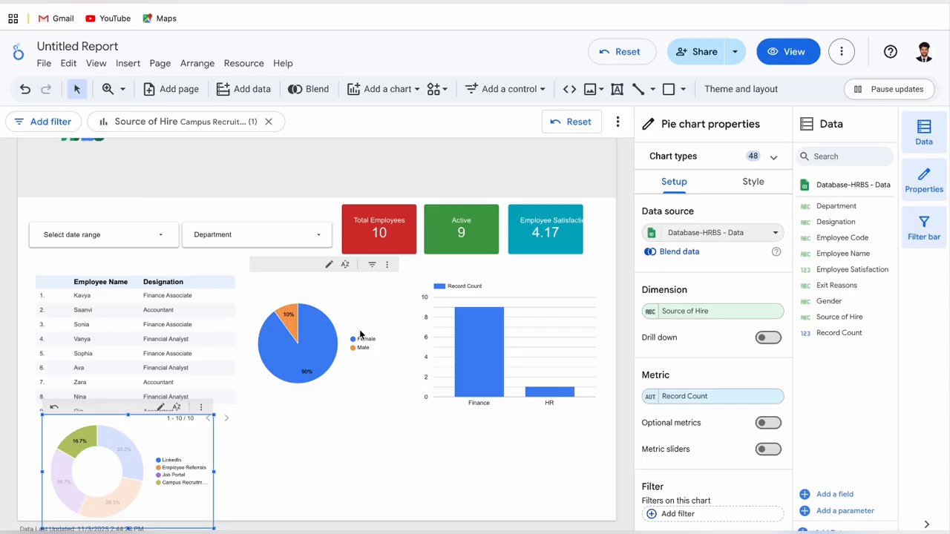
left_click(63, 482)
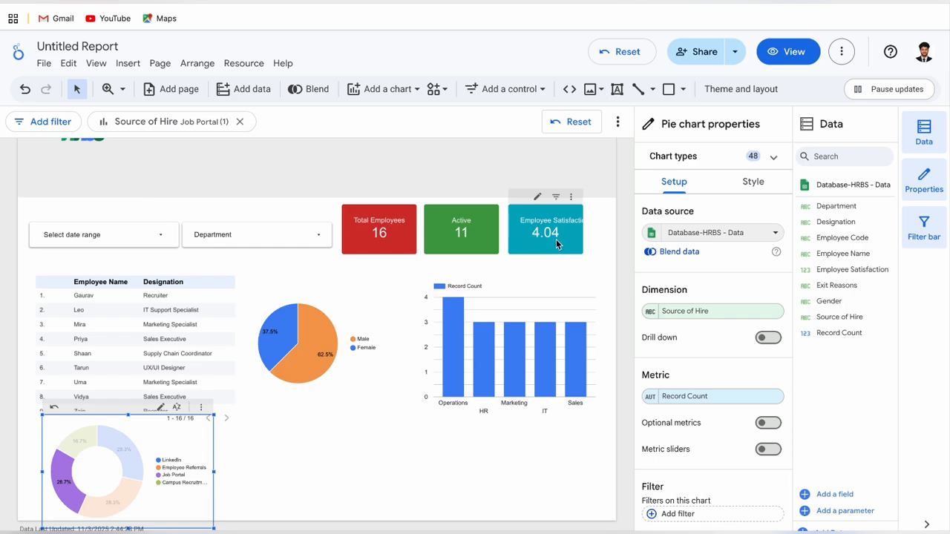
left_click(572, 122)
Step: Check the visualising plan for the item after Source of Hire and return to the report
key("ctrl+Right")
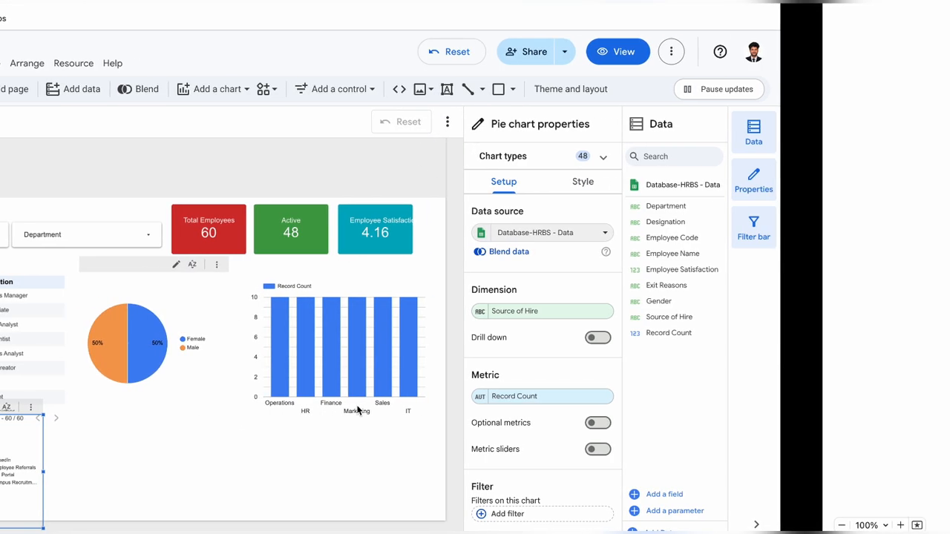
scroll(330, 464, "down", 1)
scroll(330, 464, "down", 1)
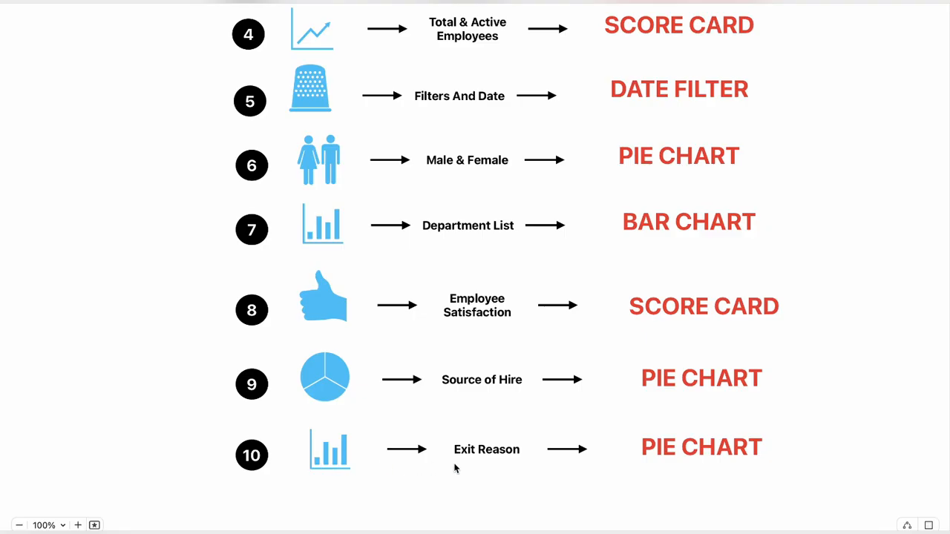
key("ctrl+Left")
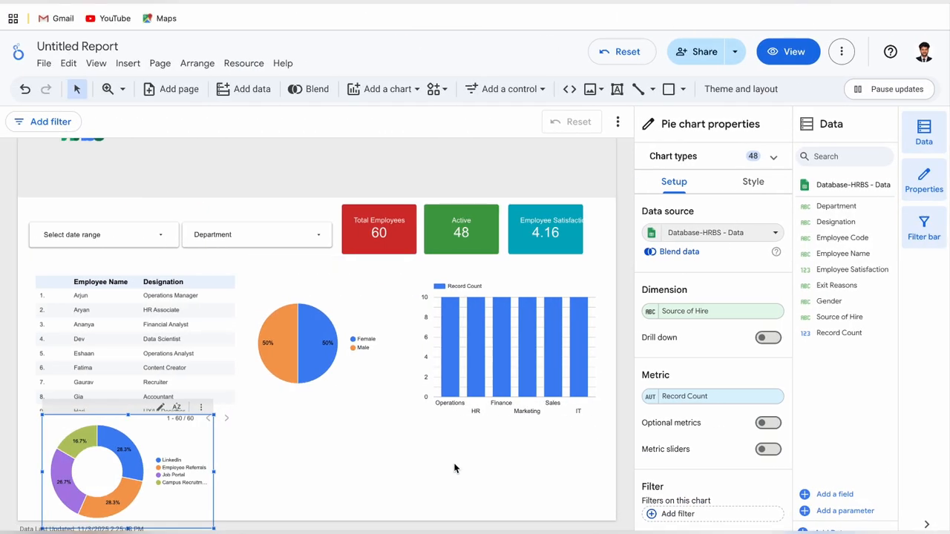
Step: Add a horizontal bar chart below the gender pie chart and set its dimension to Exit Reasons
left_click(391, 89)
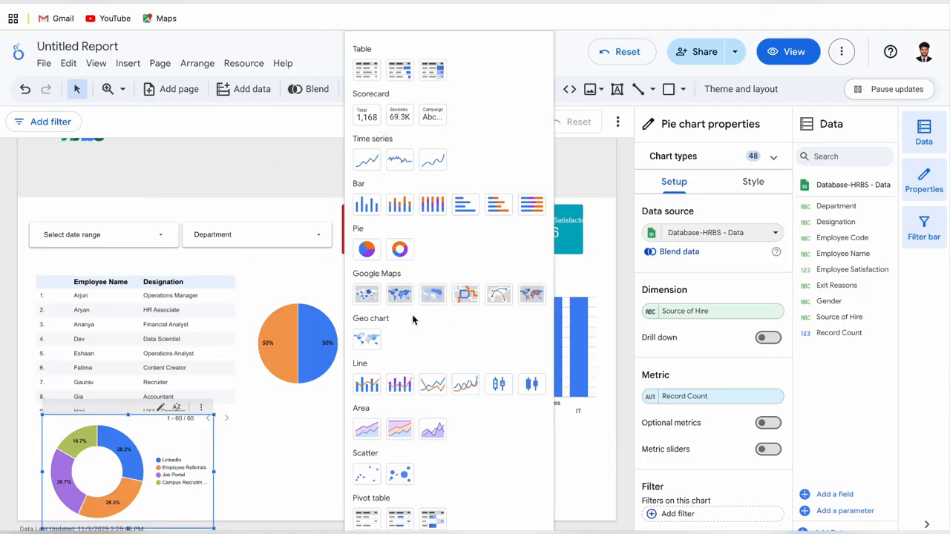
left_click(466, 205)
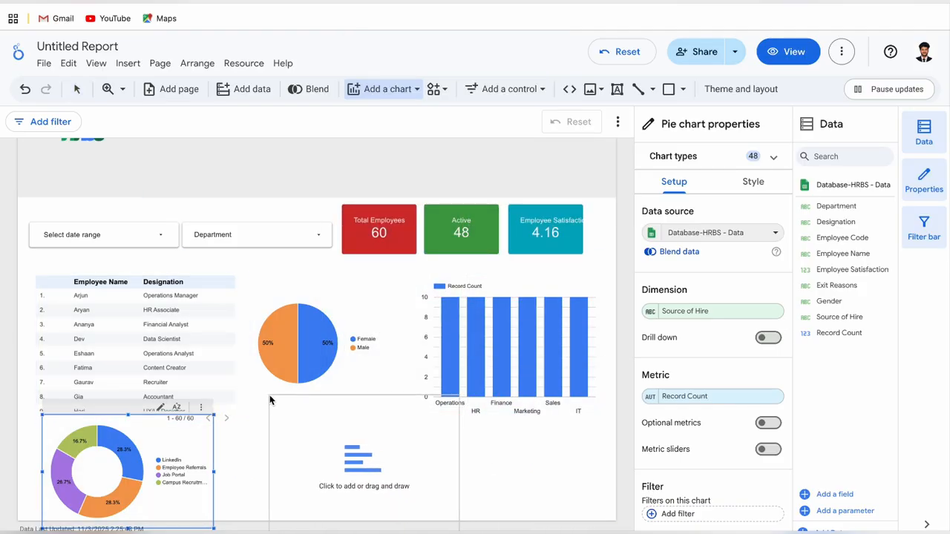
left_click(270, 395)
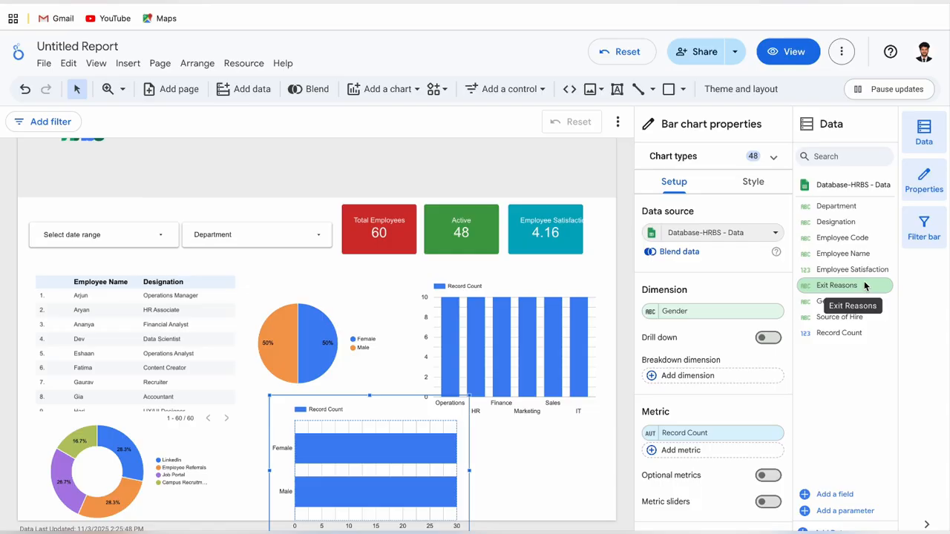
left_click_drag(865, 284, 718, 314)
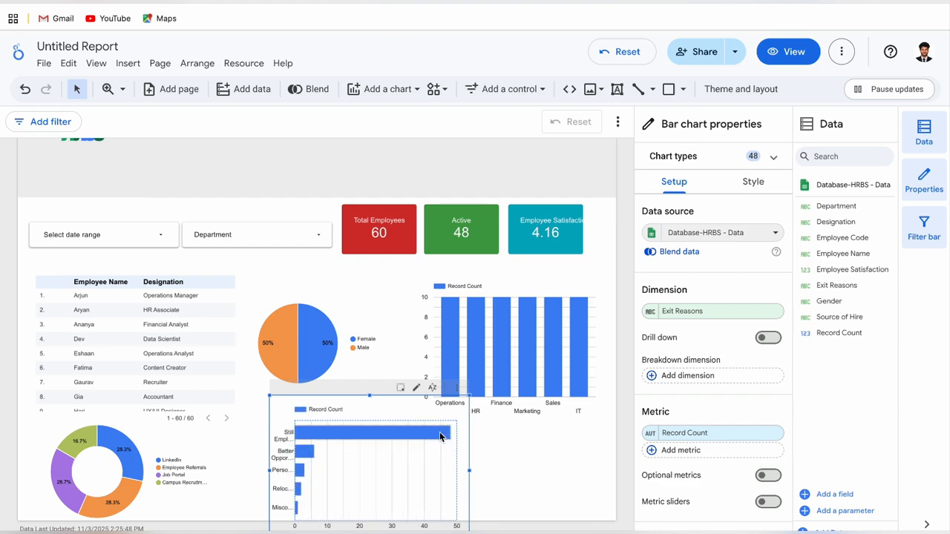
mouse_move(303, 435)
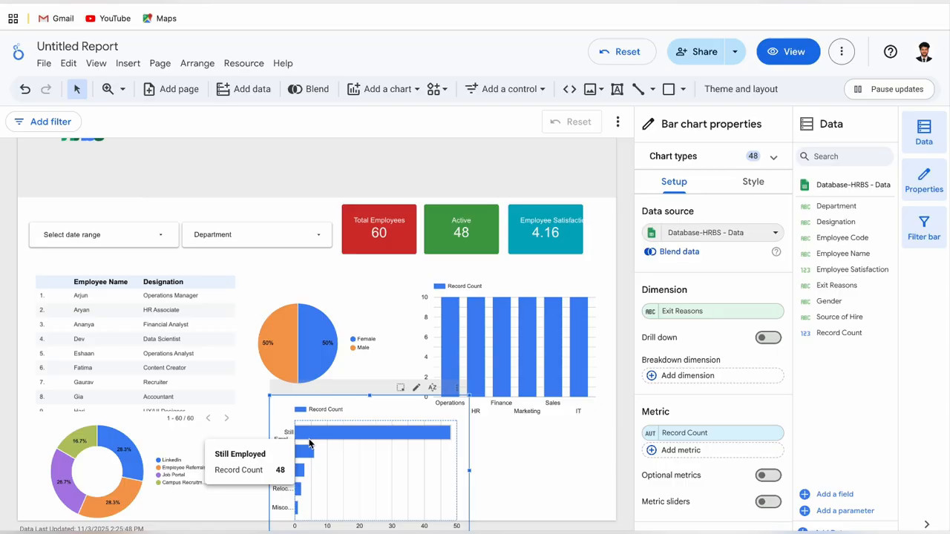
Step: Create a new filter for the Exit Reasons bar chart and name it Exited
scroll(670, 399, "down", 2)
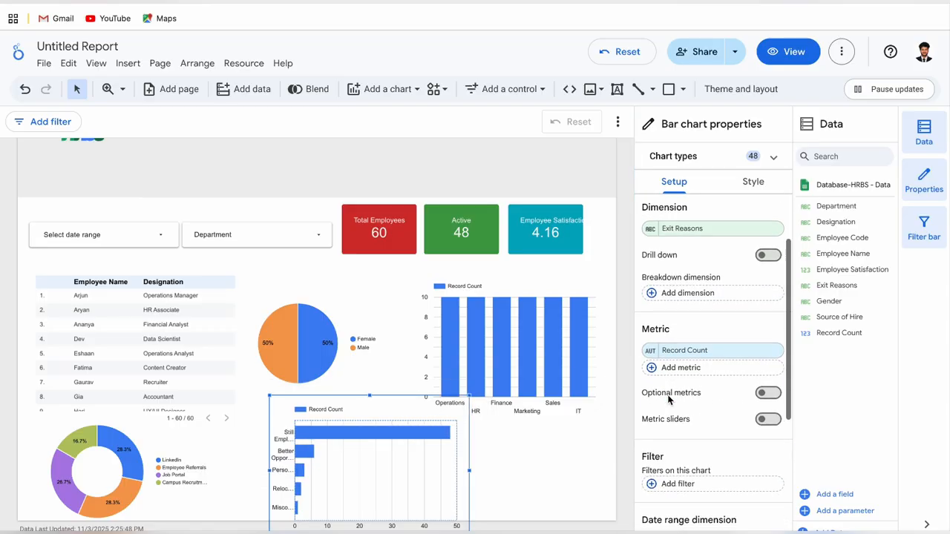
left_click(670, 483)
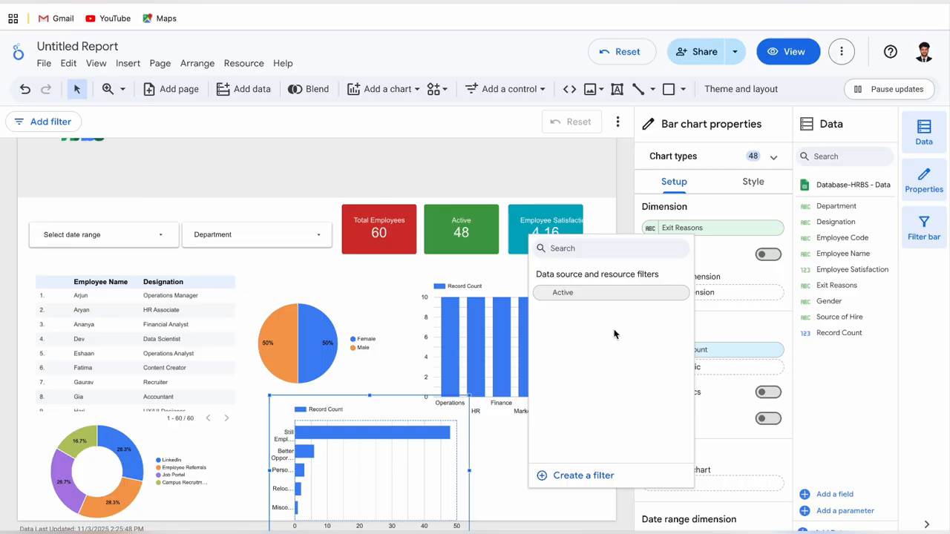
left_click(578, 475)
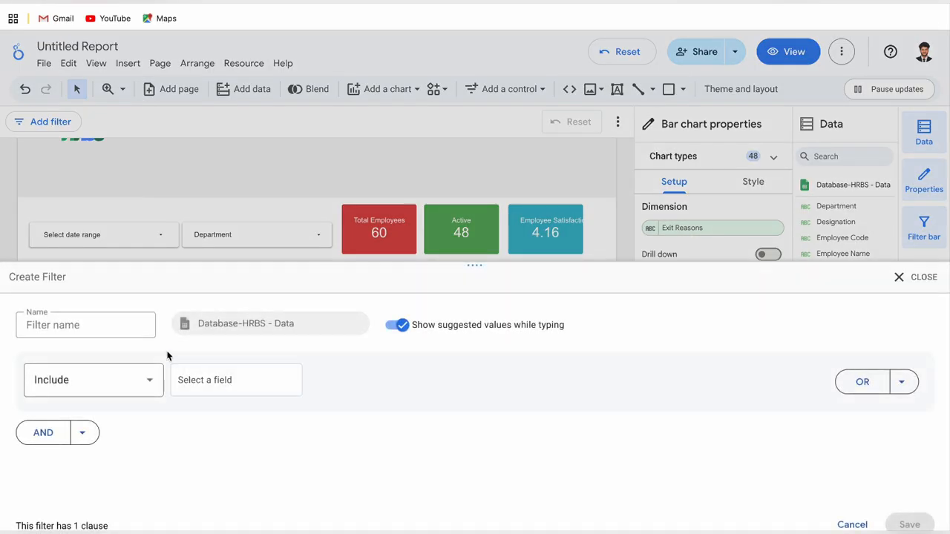
left_click(126, 325)
type("Exited")
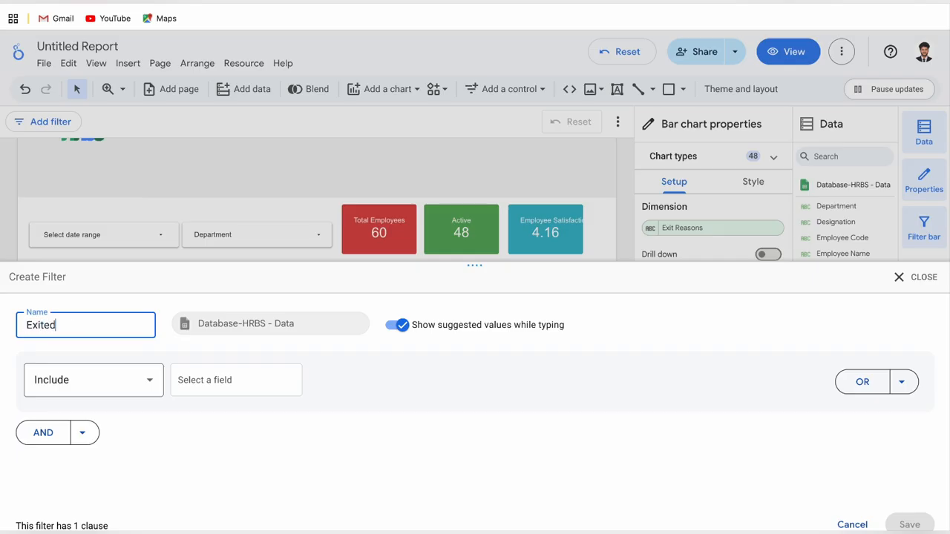
Step: Define the filter to exclude Exit Reasons equal to Still Employed, and save it
left_click(101, 389)
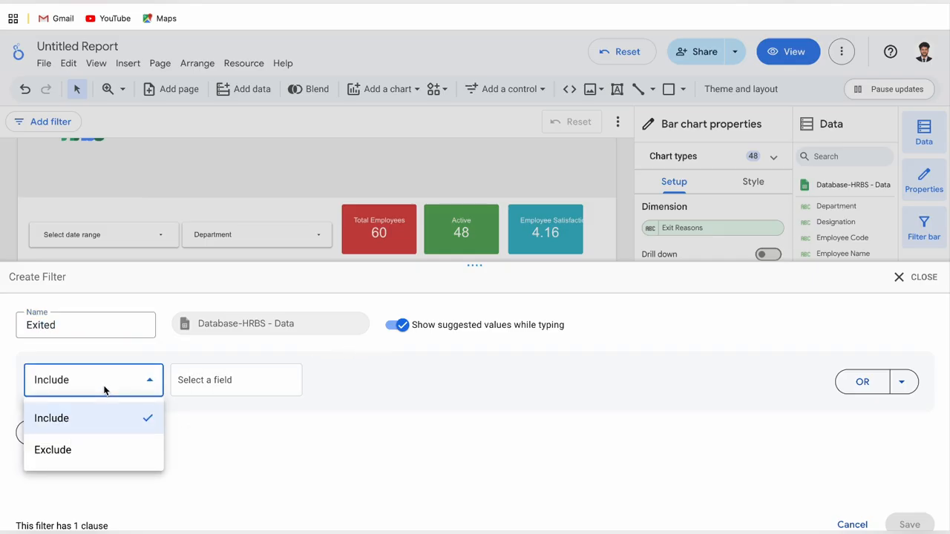
left_click(92, 447)
left_click(221, 383)
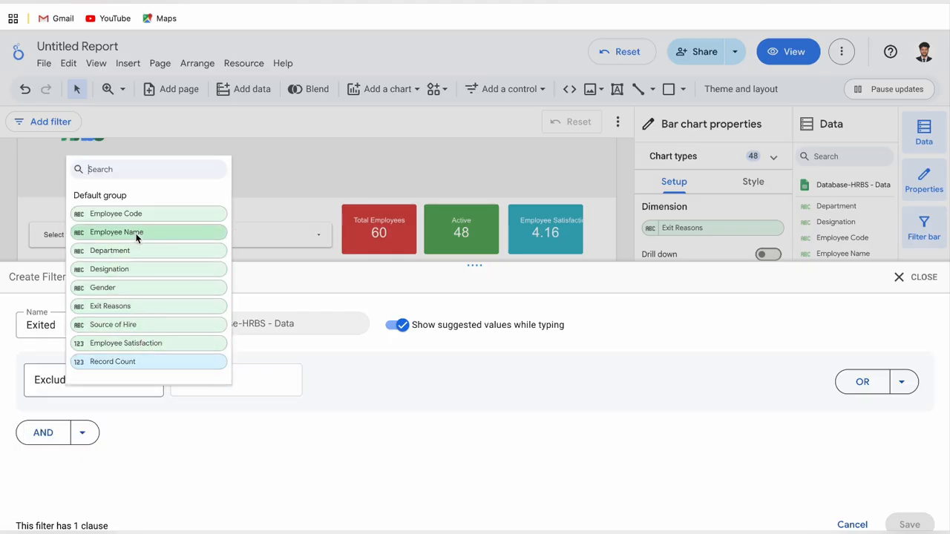
left_click(141, 306)
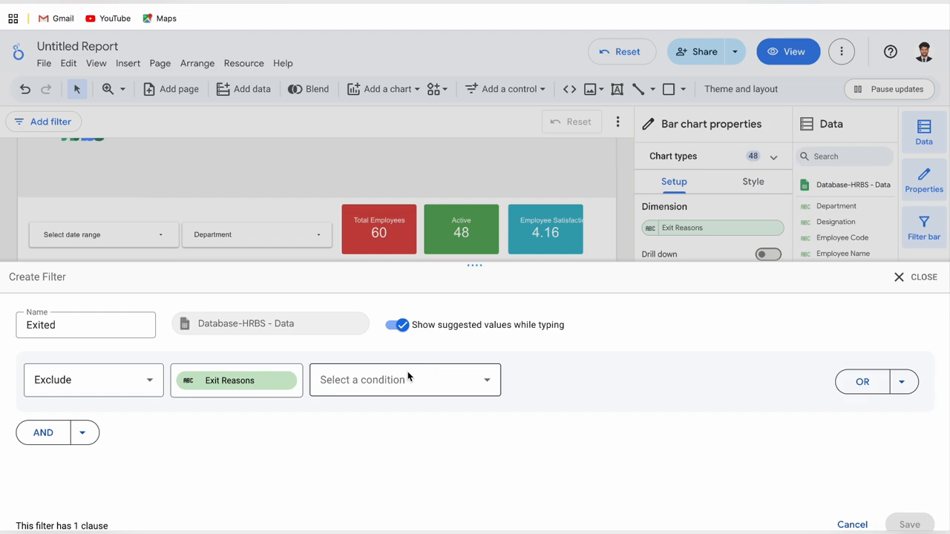
left_click(407, 379)
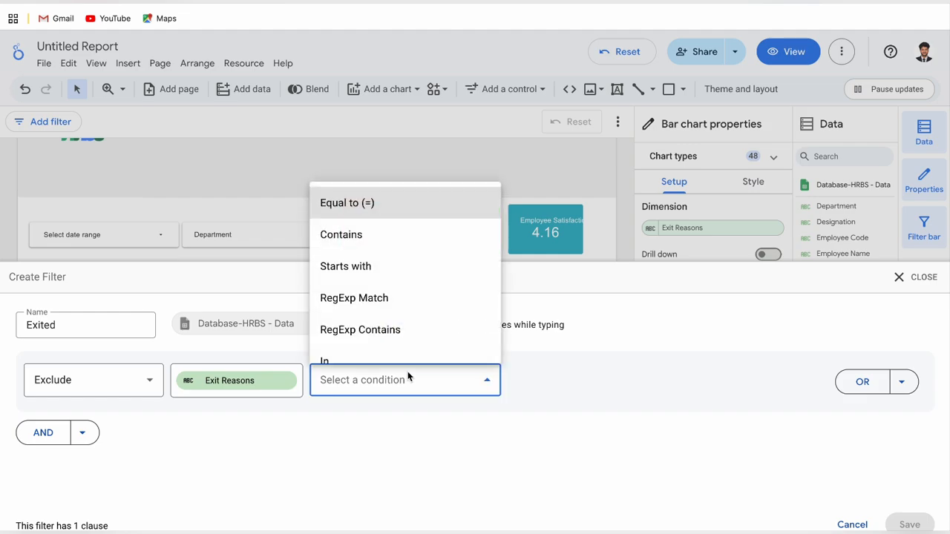
left_click(414, 213)
left_click(564, 379)
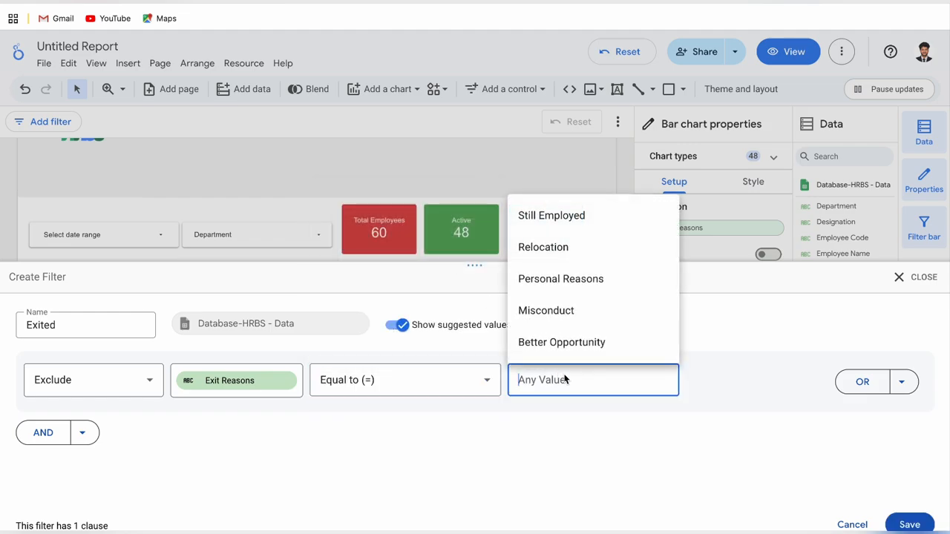
left_click(566, 213)
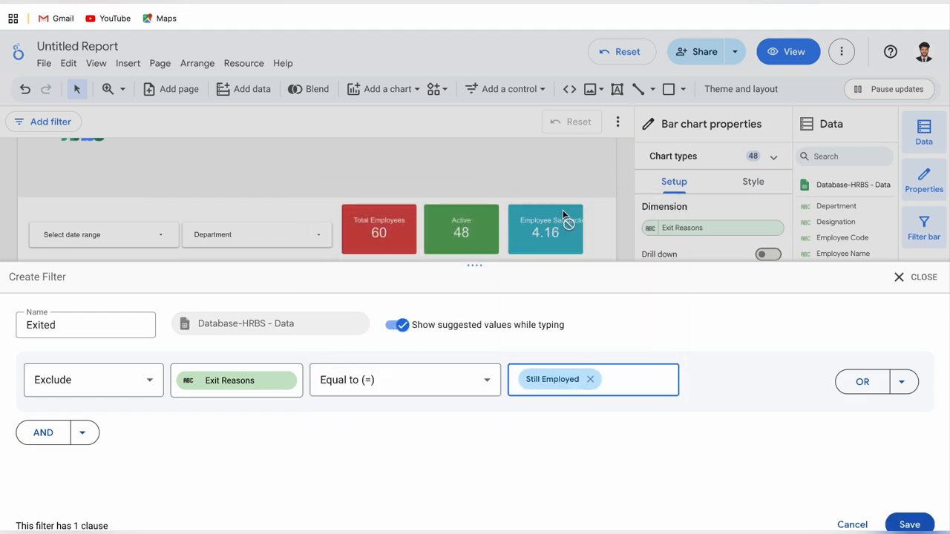
left_click(910, 524)
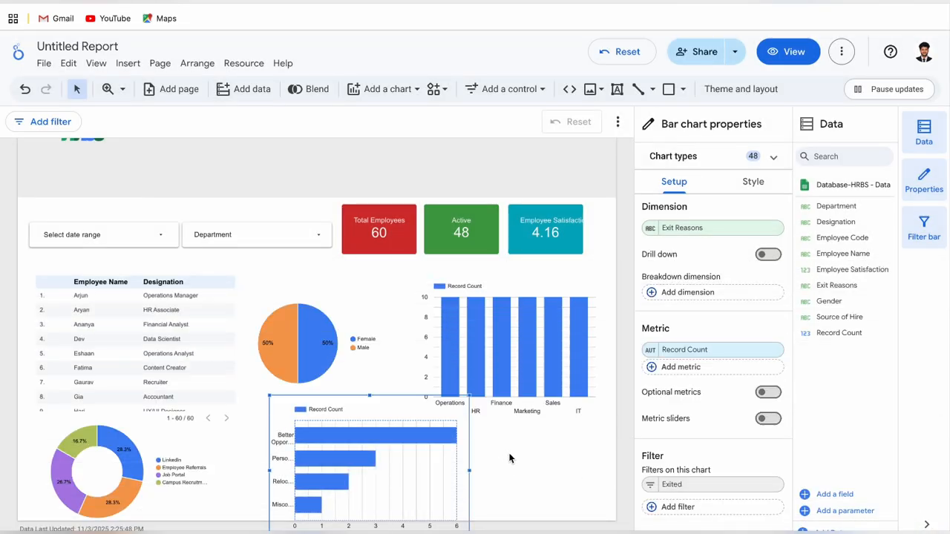
Step: Inspect the Exit Reasons bars, change their color to teal, and deselect the chart
mouse_move(317, 453)
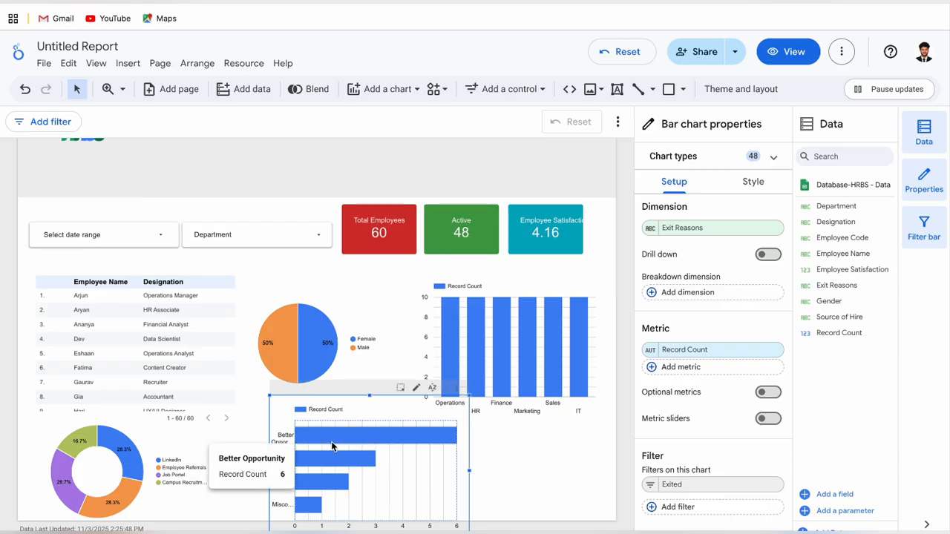
mouse_move(314, 486)
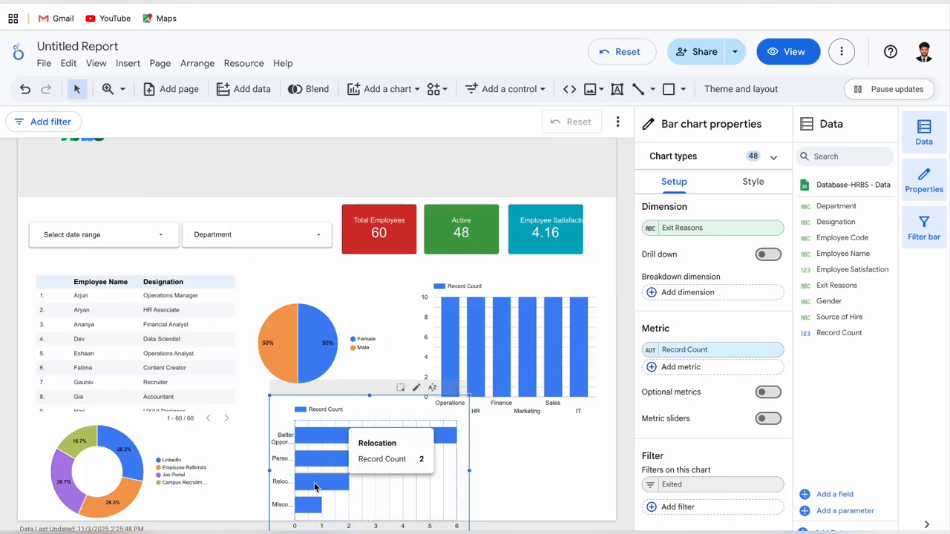
mouse_move(303, 512)
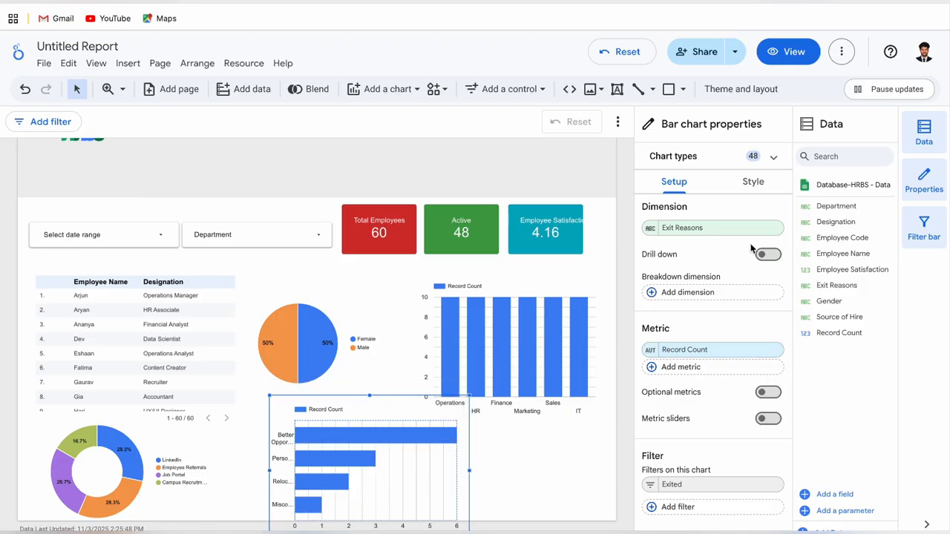
left_click(752, 181)
scroll(654, 425, "down", 2)
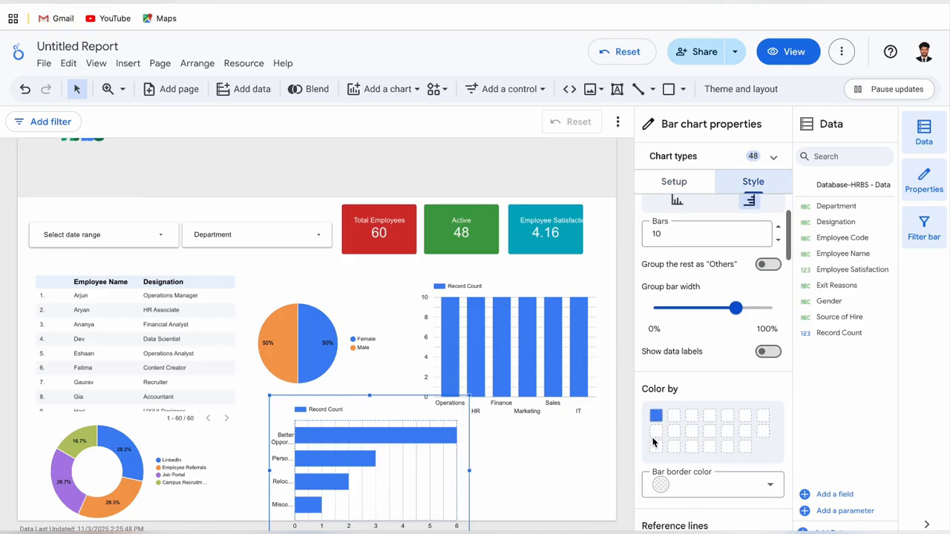
left_click(655, 418)
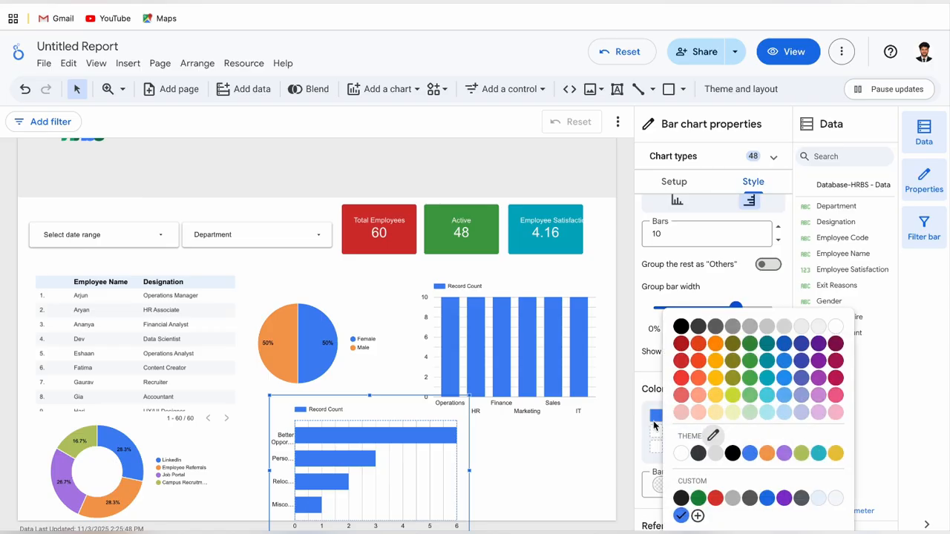
left_click(770, 388)
left_click(522, 477)
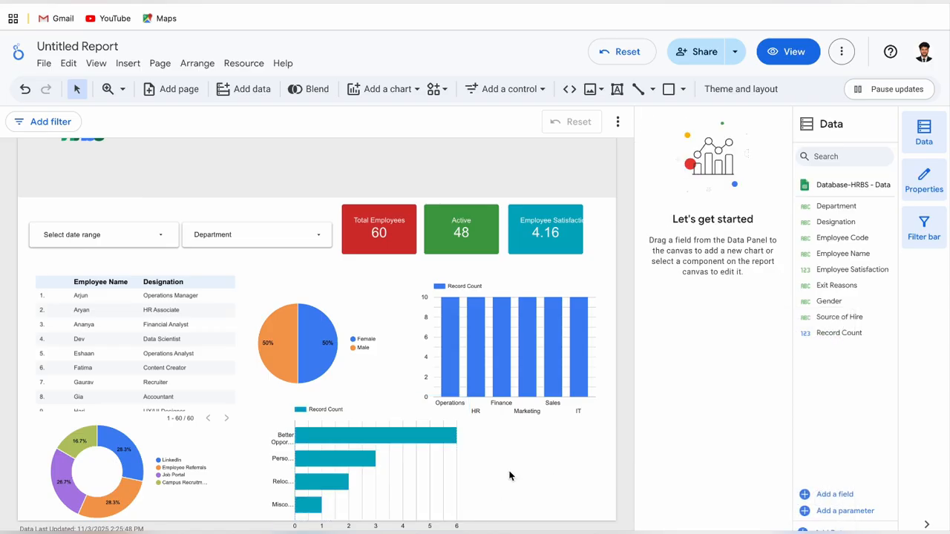
Step: Preview the finished dashboard in view mode, look through its charts, and return to editing
scroll(471, 452, "up", 1)
scroll(471, 451, "down", 1)
left_click(780, 54)
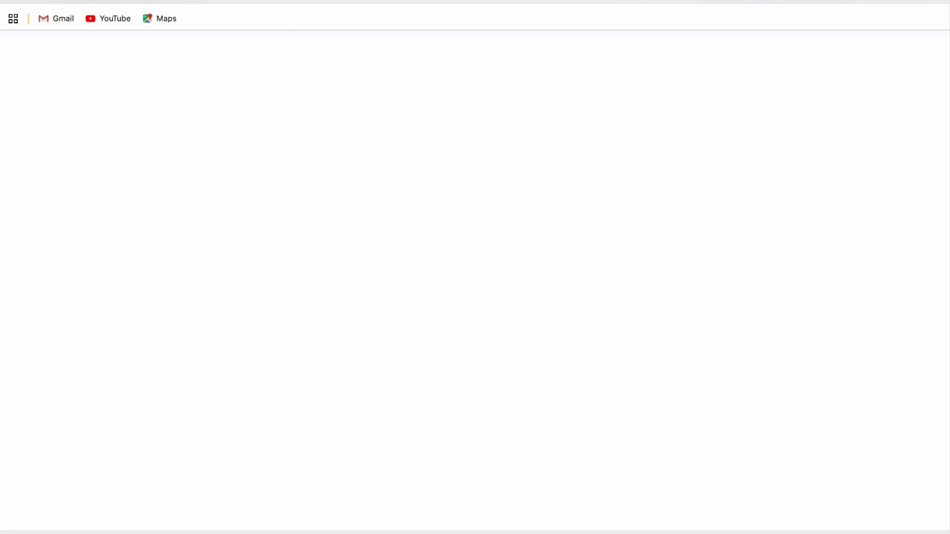
scroll(210, 265, "down", 6)
scroll(210, 265, "down", 3)
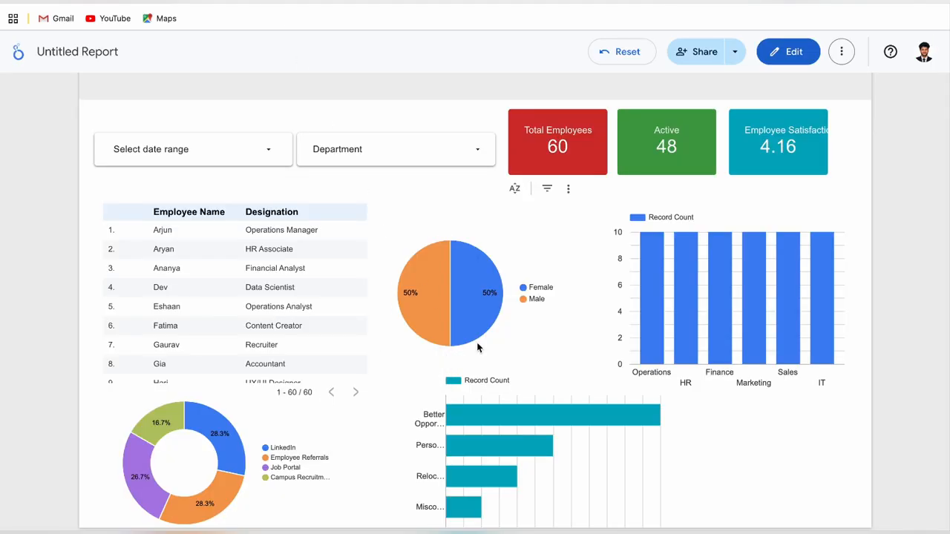
left_click(784, 58)
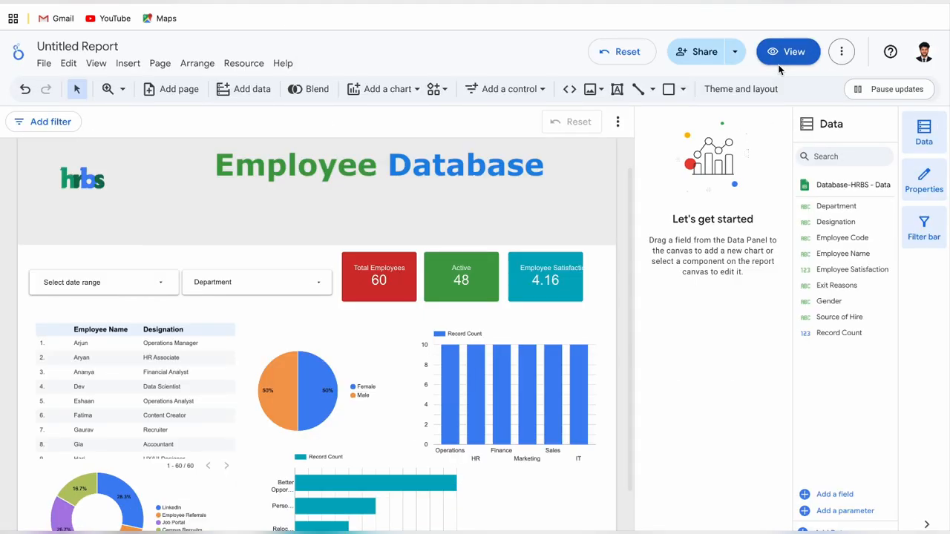
left_click(842, 52)
left_click(864, 94)
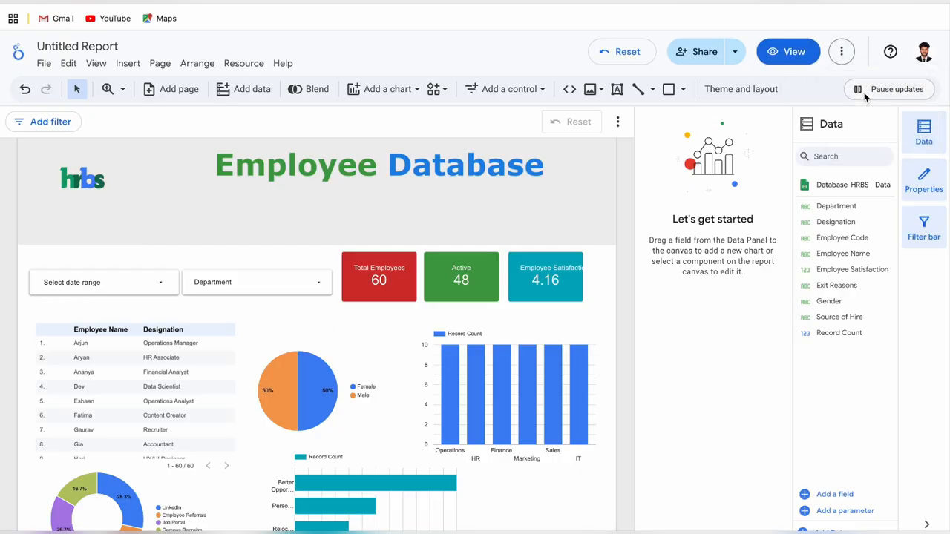